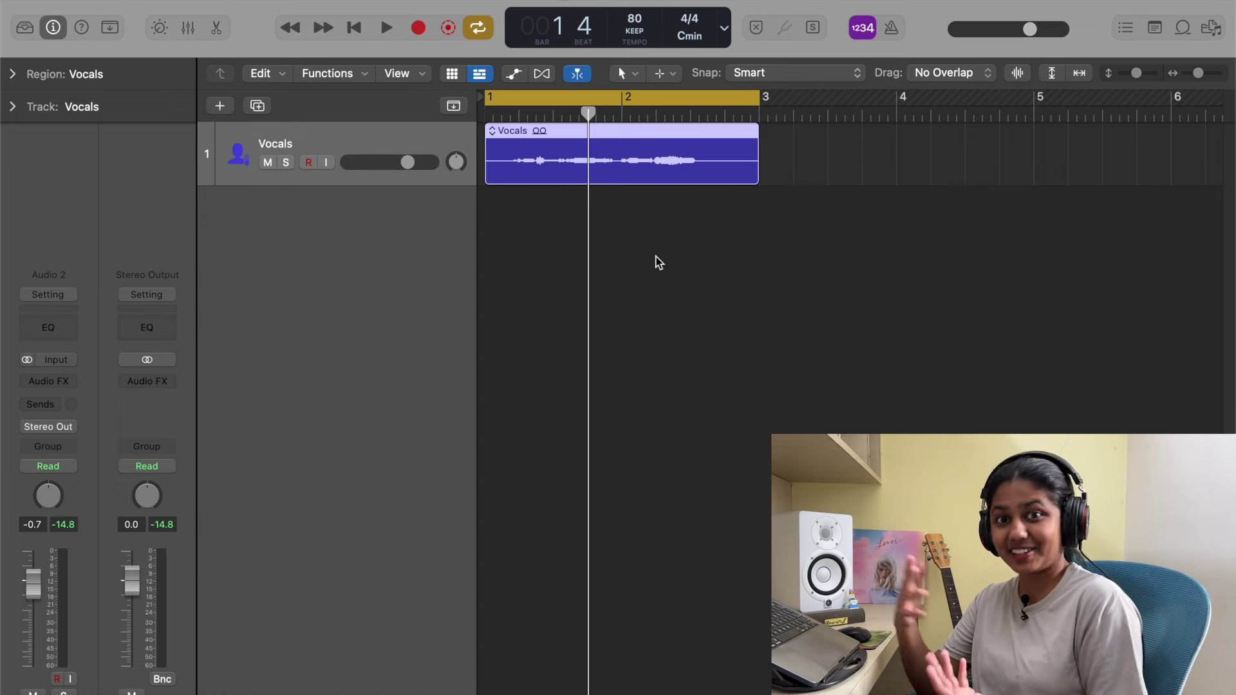
# Play the Vocals region and lower the Vocals track volume to -5.9 dB
pyautogui.press('space')
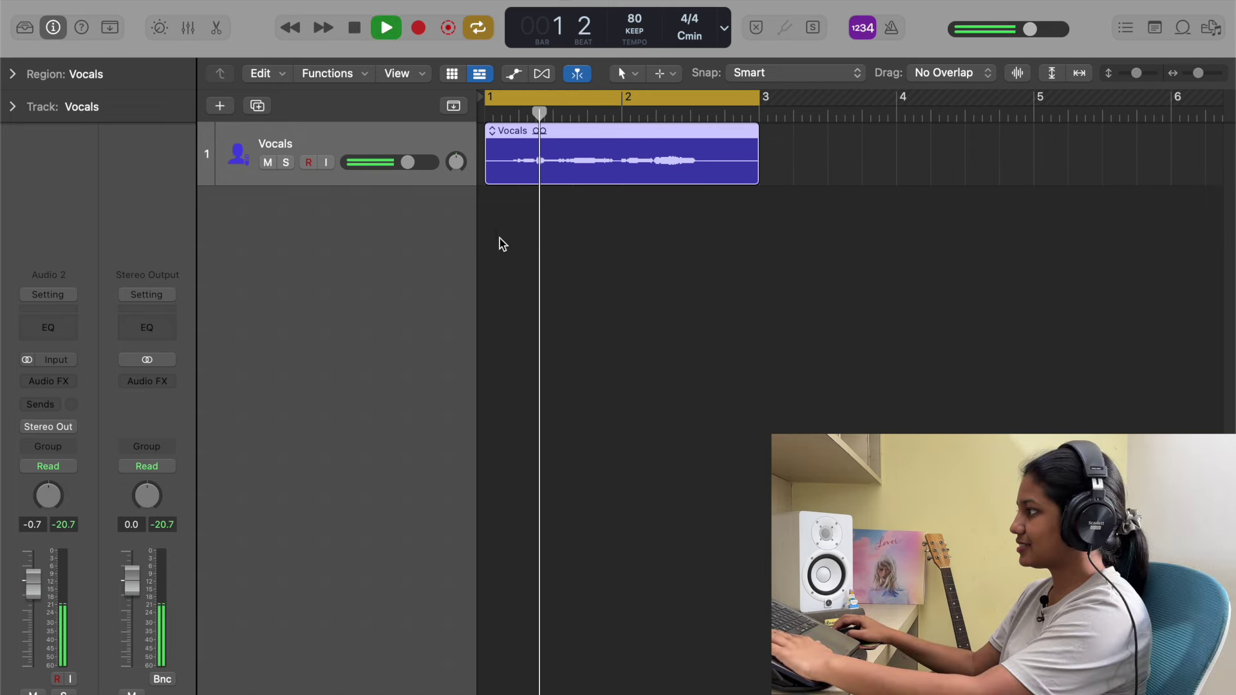
pyautogui.moveTo(407, 161); pyautogui.dragTo(401, 162)
pyautogui.press('space')
pyautogui.press('z')
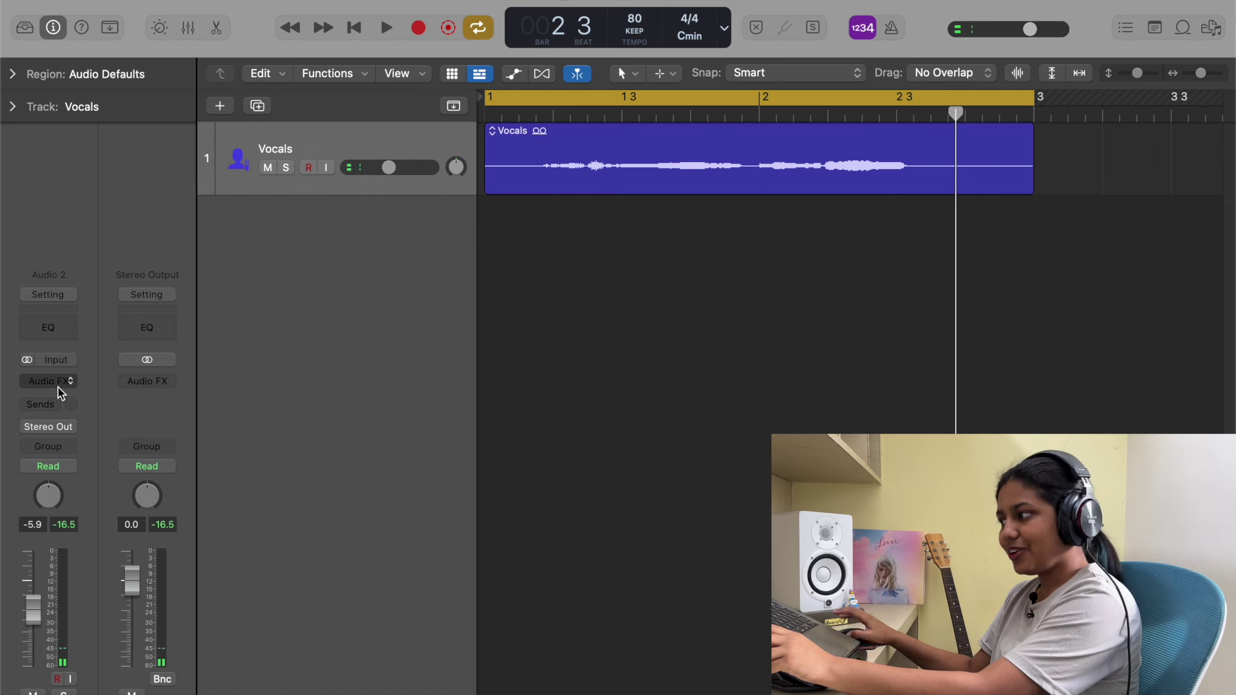
# Insert the Pedalboard effect from the Amps and Pedals category on the Vocals track
pyautogui.click(58, 387)
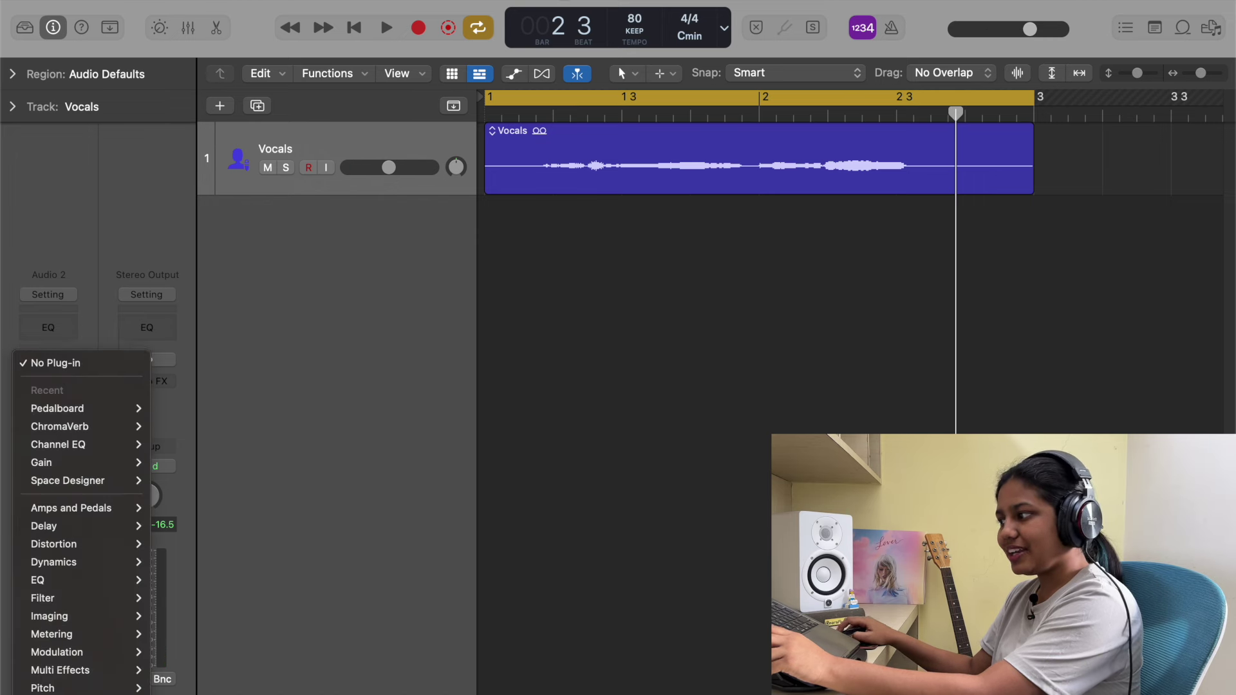
pyautogui.moveTo(27, 533)
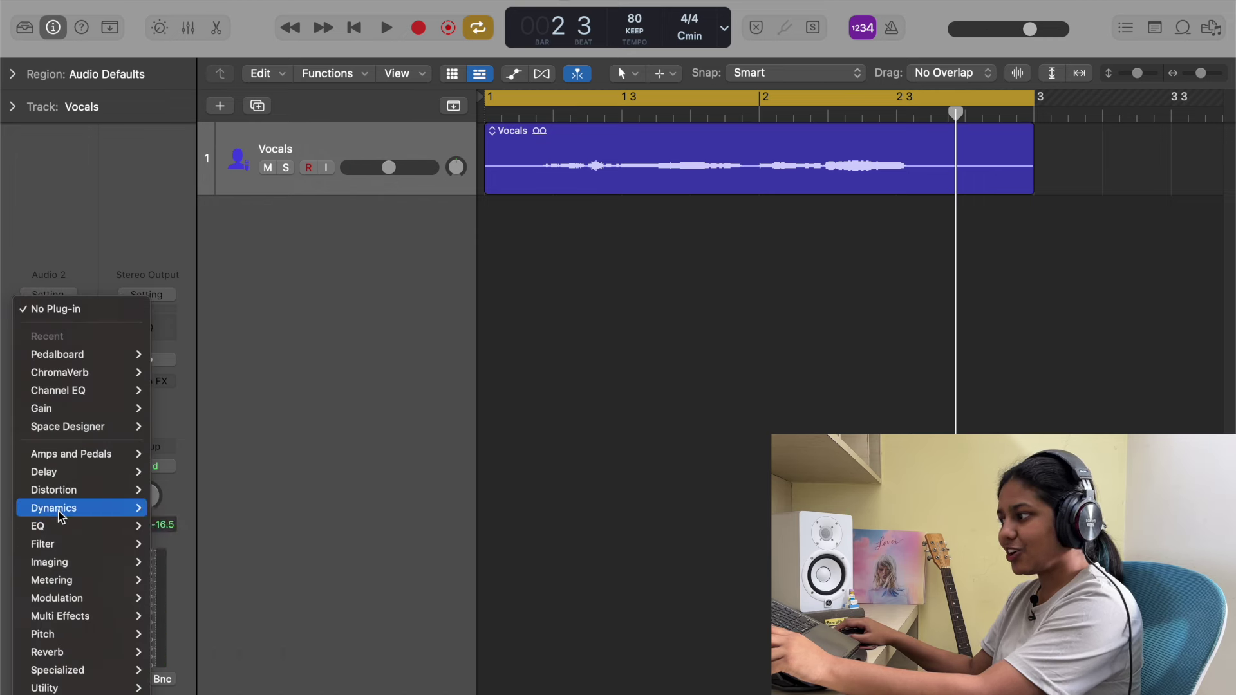
pyautogui.moveTo(76, 657)
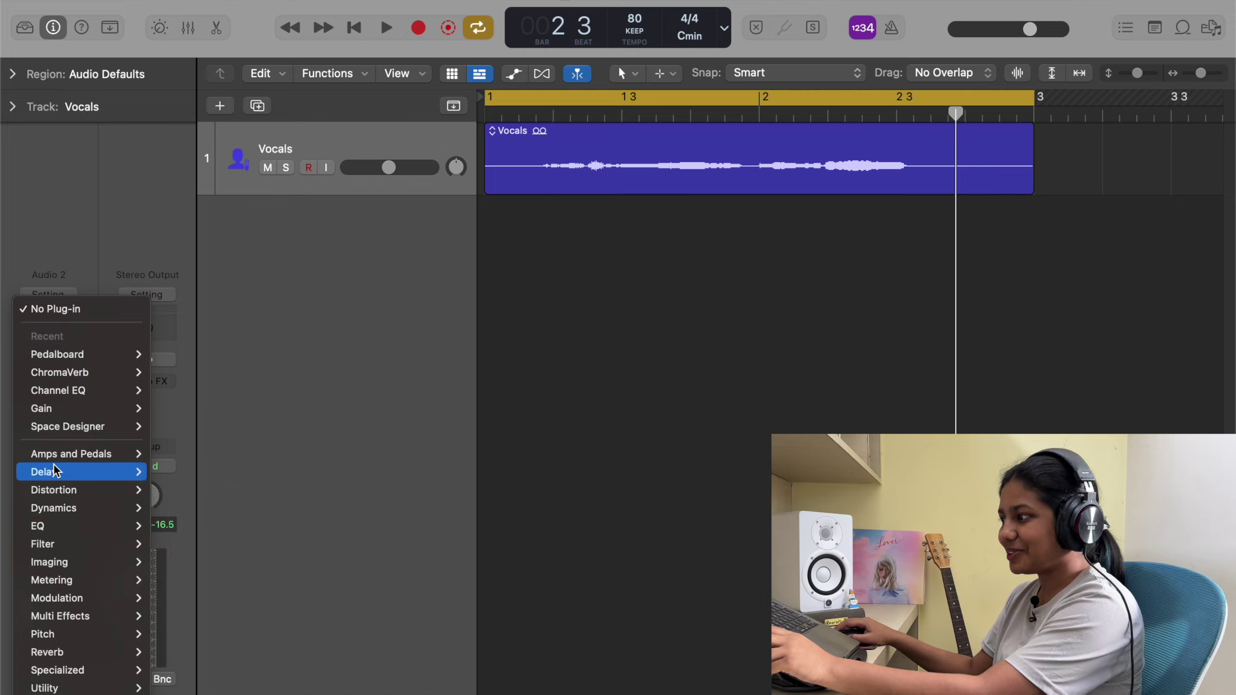
pyautogui.moveTo(73, 603)
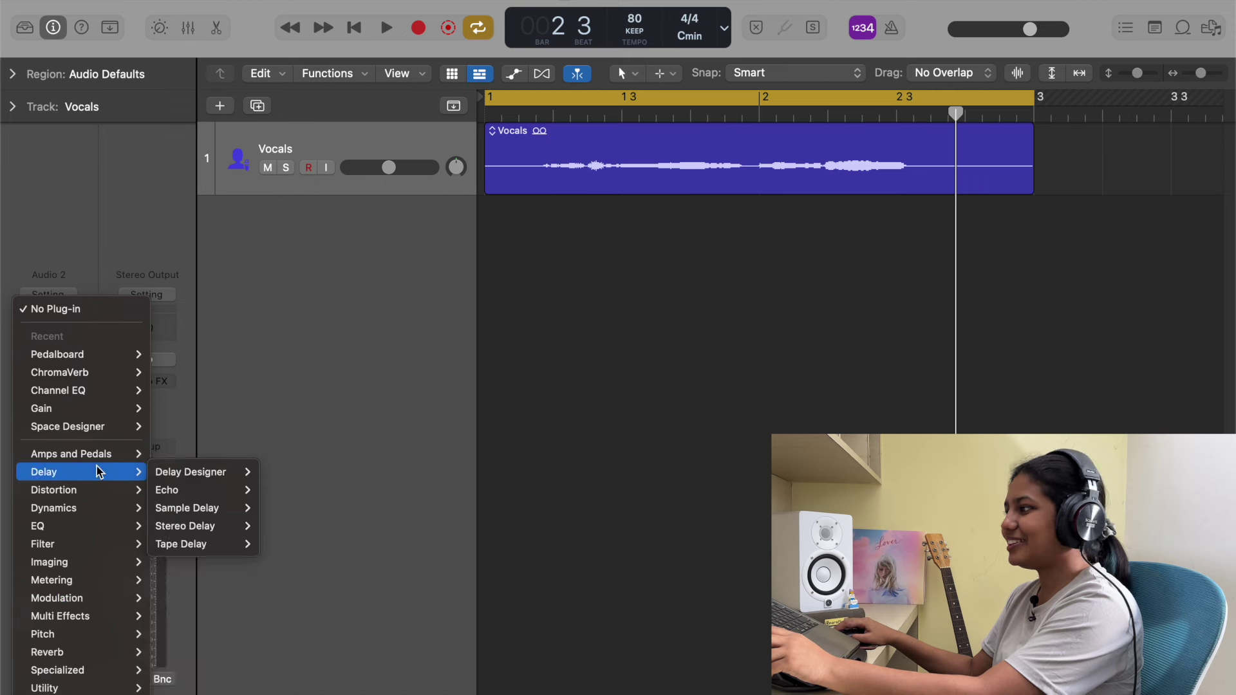
pyautogui.moveTo(75, 457)
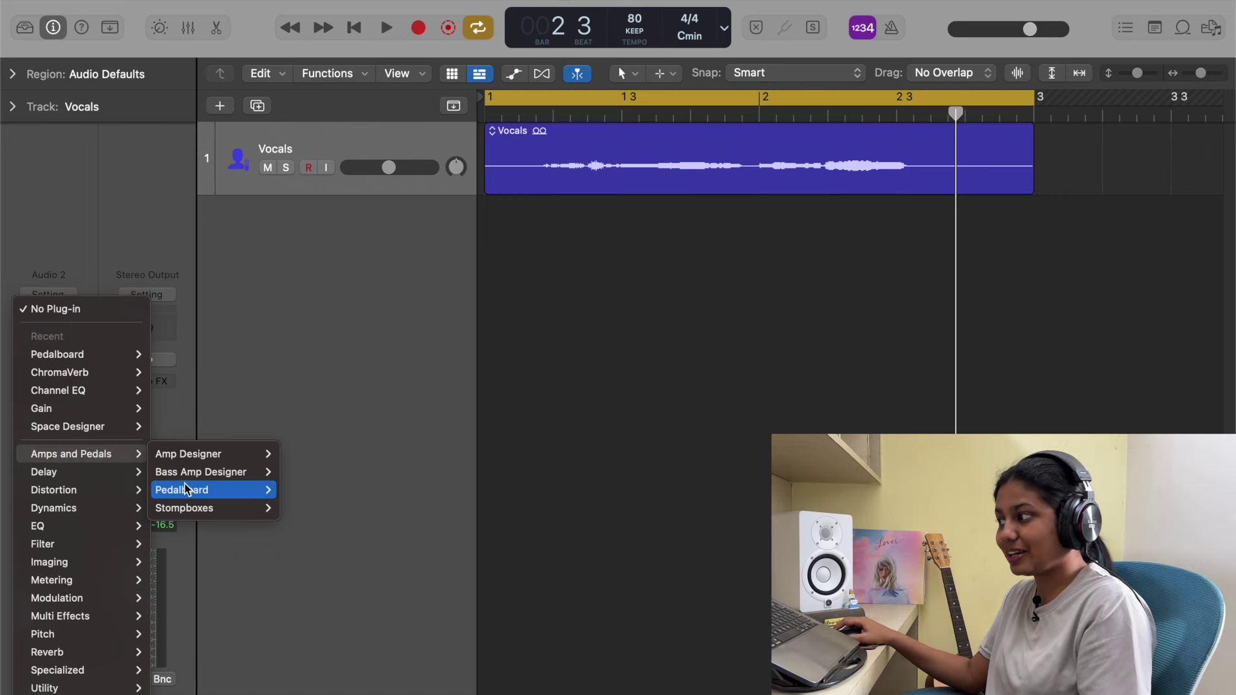
pyautogui.moveTo(187, 492)
pyautogui.click(300, 489)
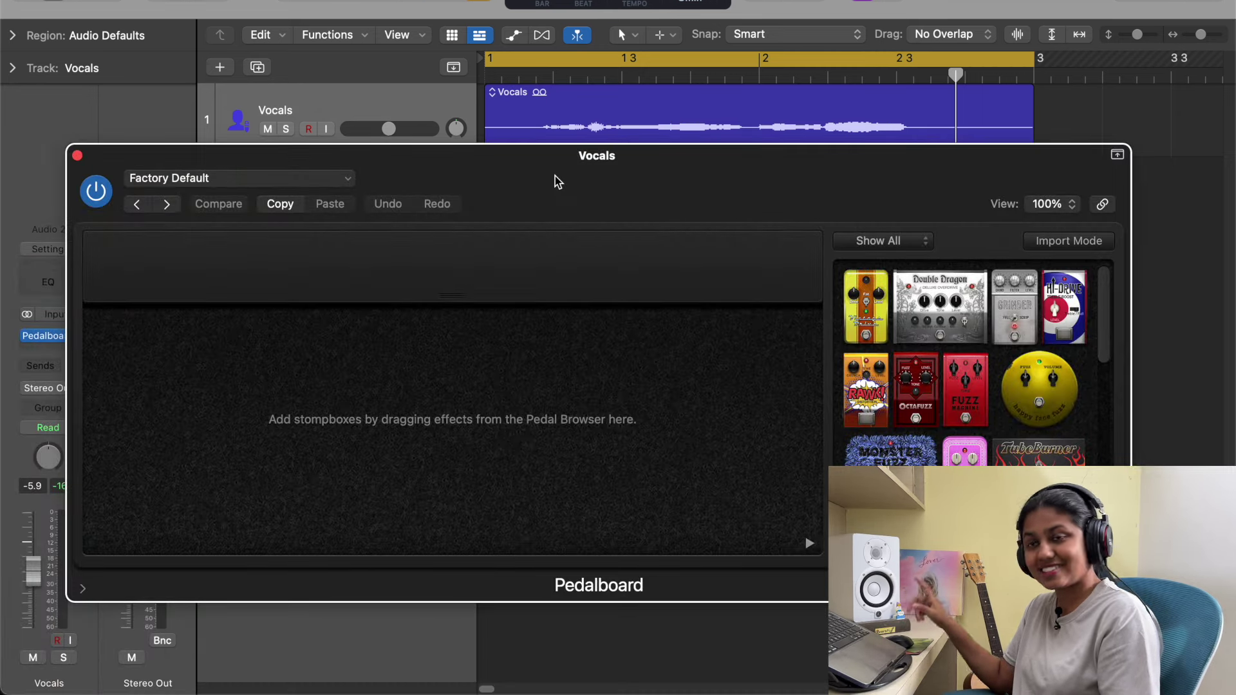
# Load the Classic Octave preset from Pedalboard's Pitch category
pyautogui.click(313, 182)
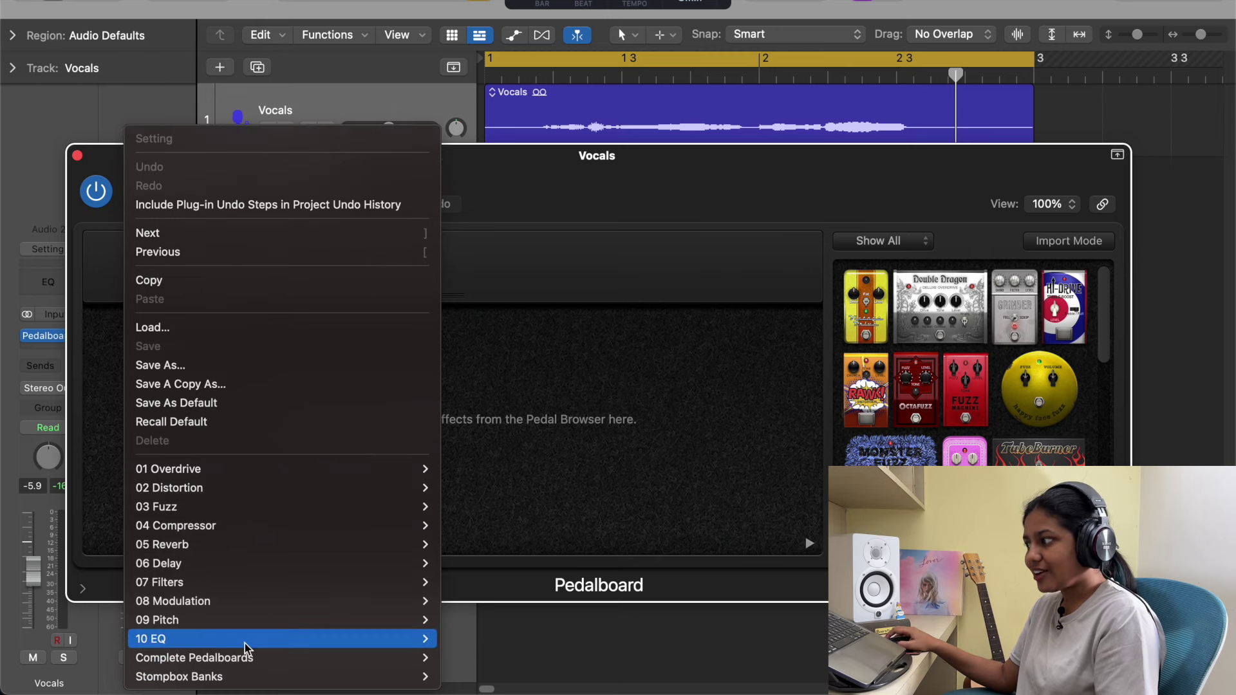
pyautogui.moveTo(244, 647)
pyautogui.moveTo(246, 525)
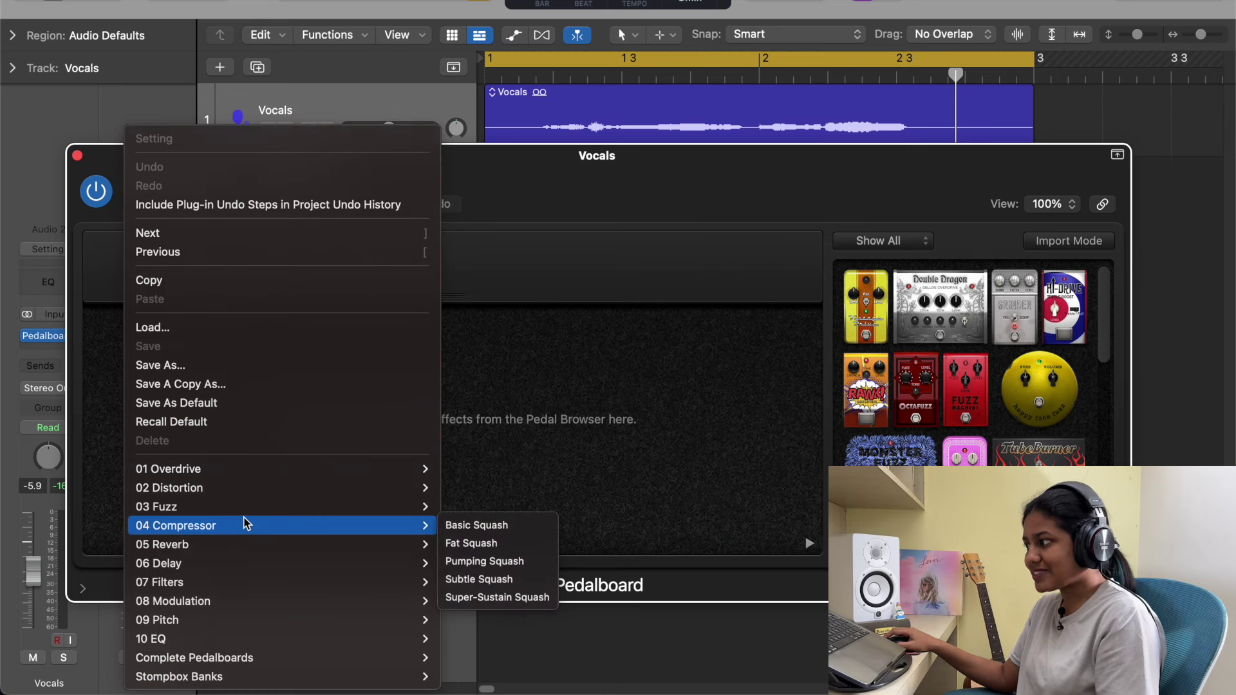
pyautogui.moveTo(215, 563)
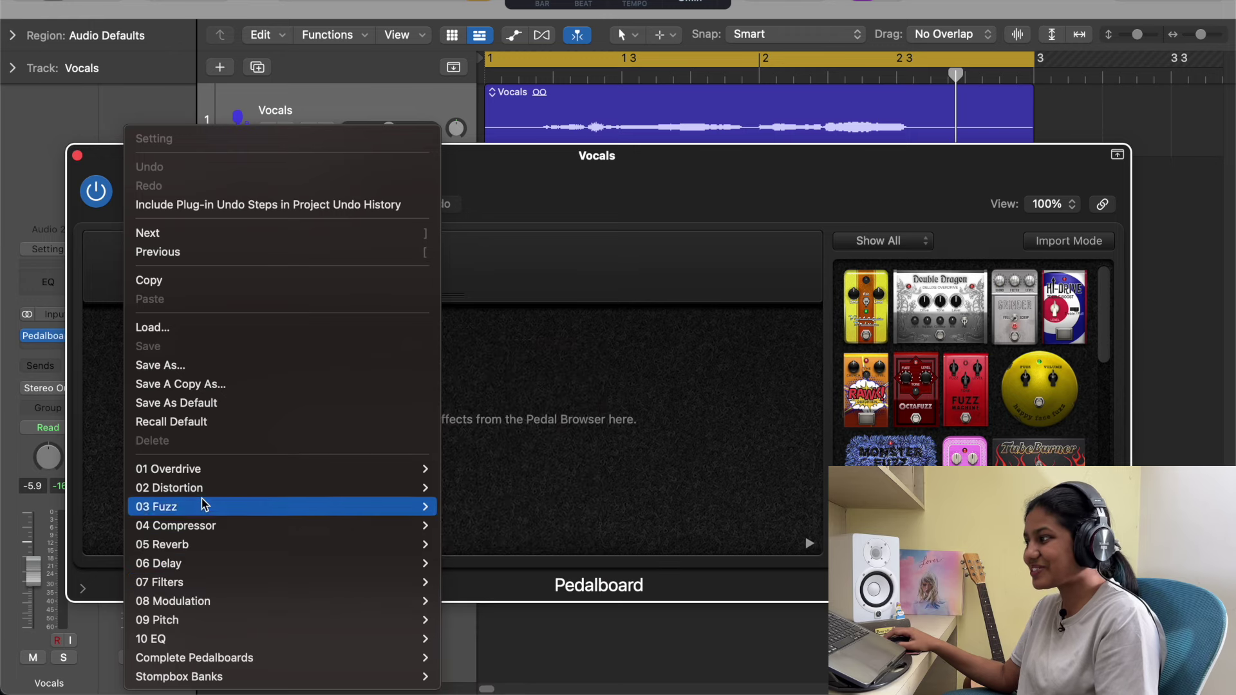
pyautogui.moveTo(205, 477)
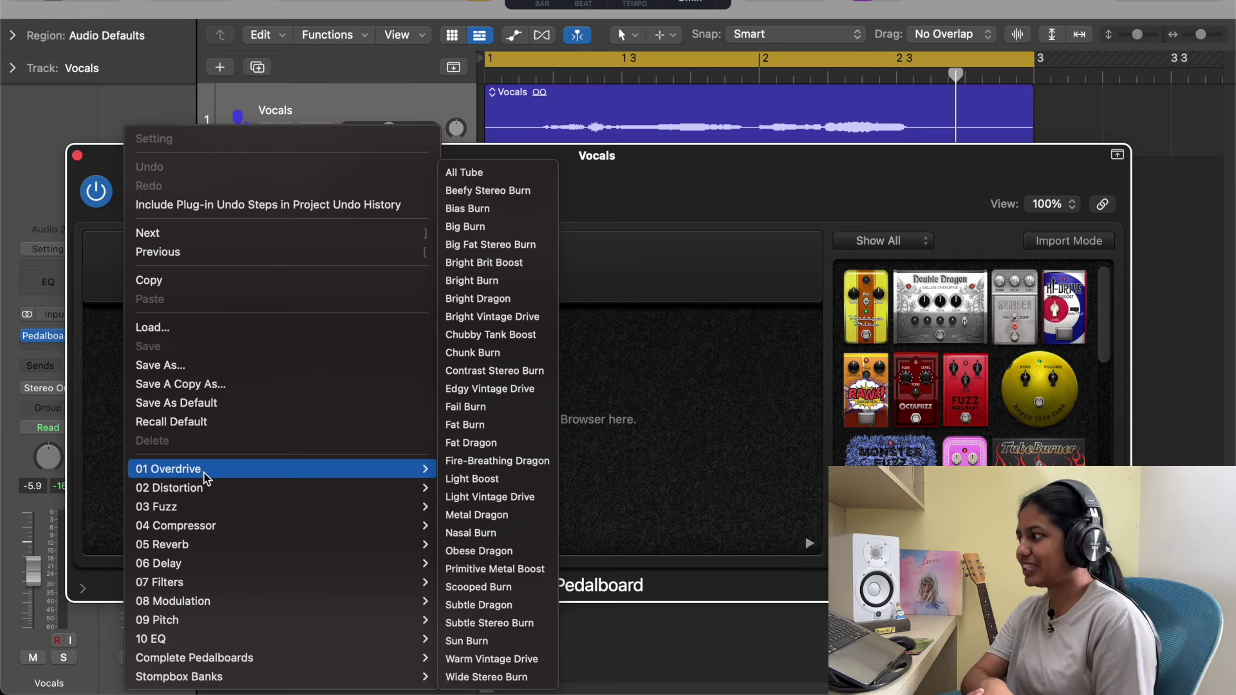
pyautogui.moveTo(317, 515)
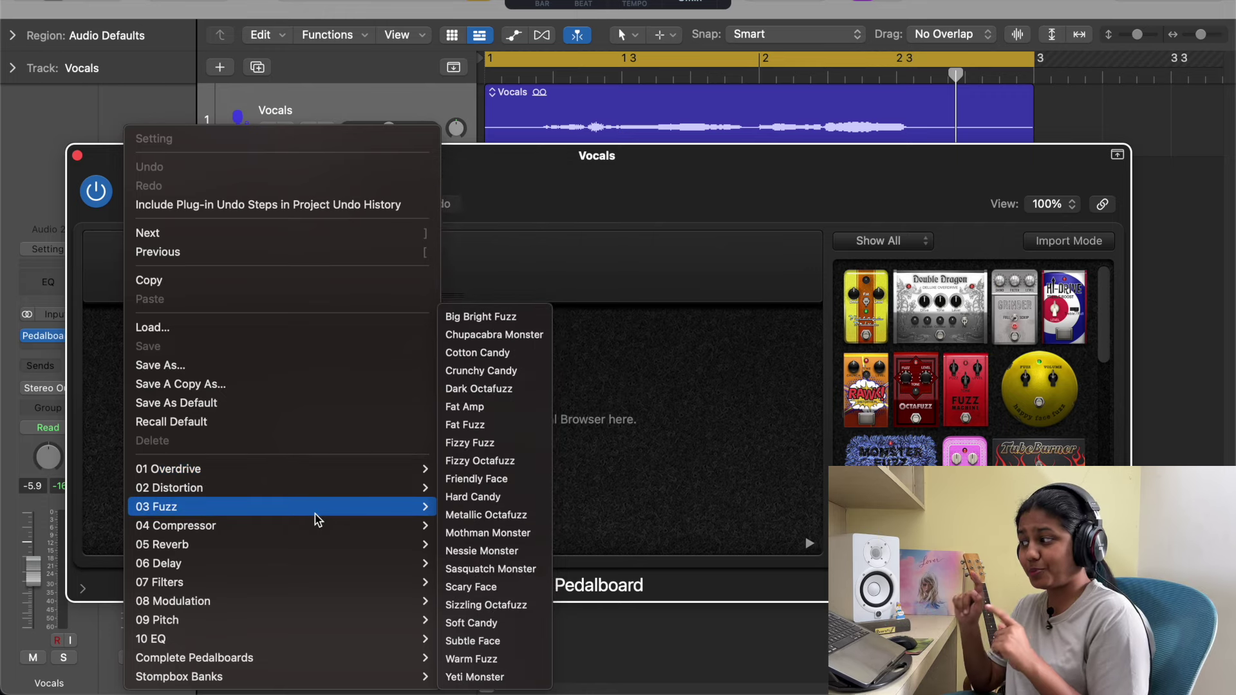
pyautogui.moveTo(321, 620)
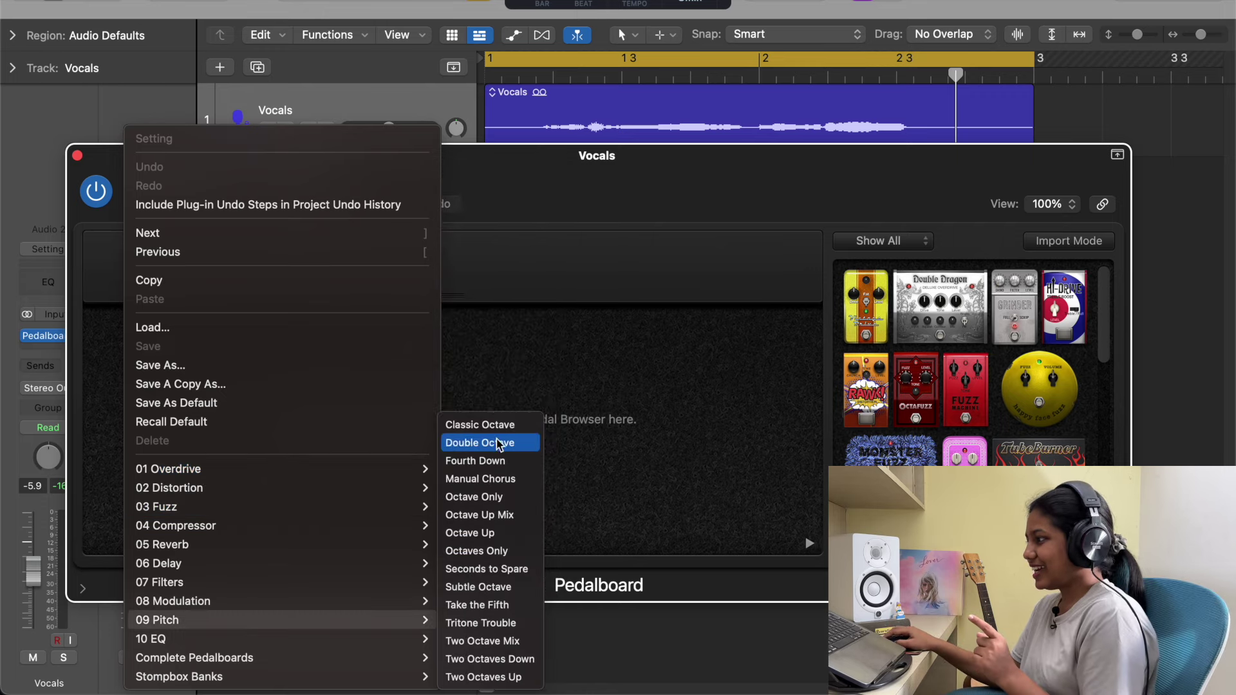
pyautogui.click(482, 425)
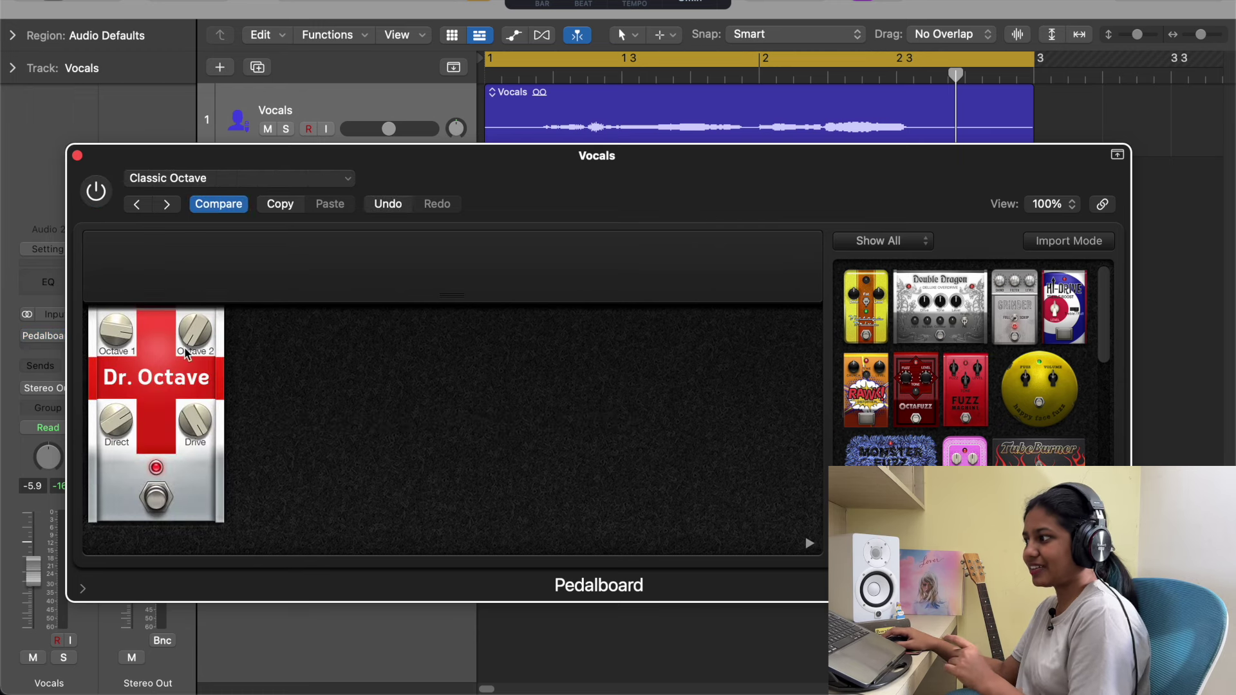
# Play the vocals with Pedalboard bypassed and enabled to compare the dry sound with the Classic Octave effect
pyautogui.press('space')
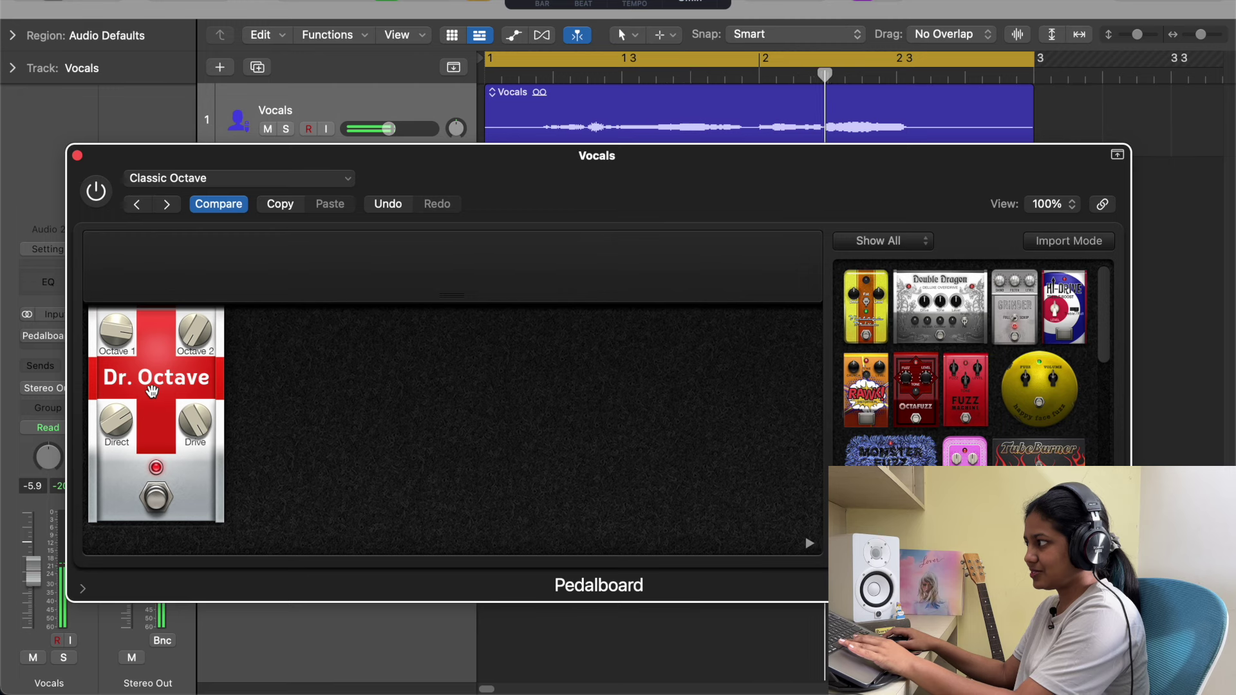
pyautogui.click(96, 192)
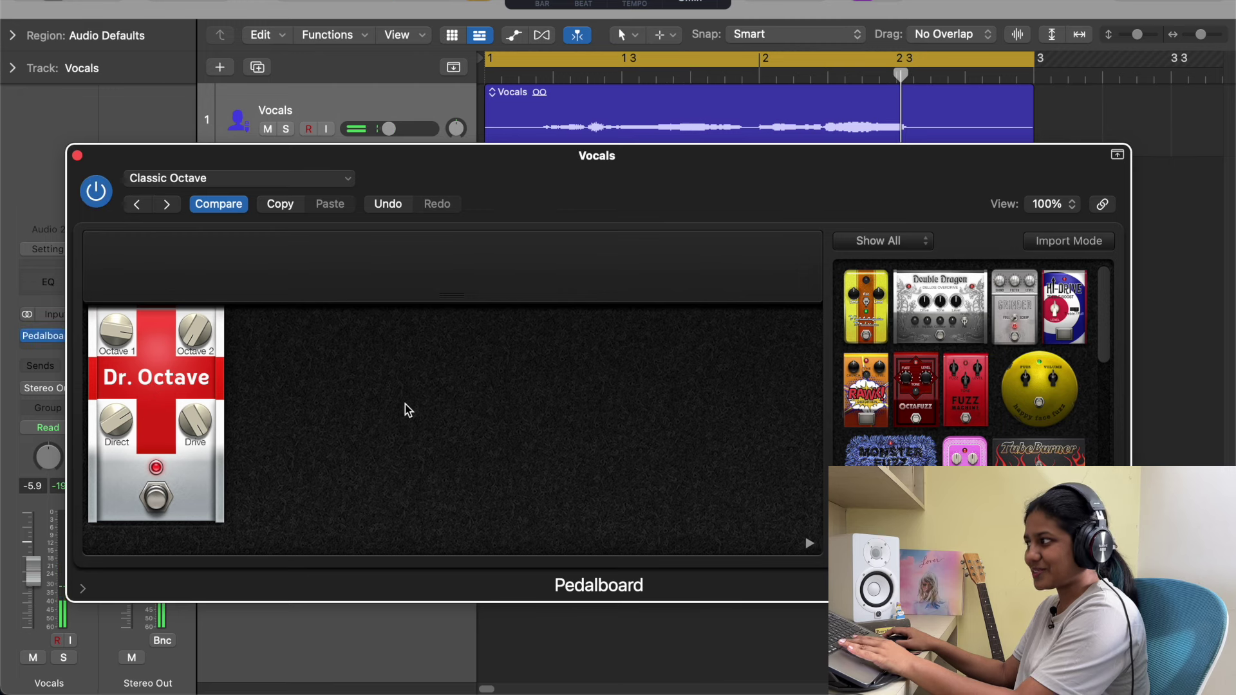
pyautogui.press('space')
pyautogui.press('space')
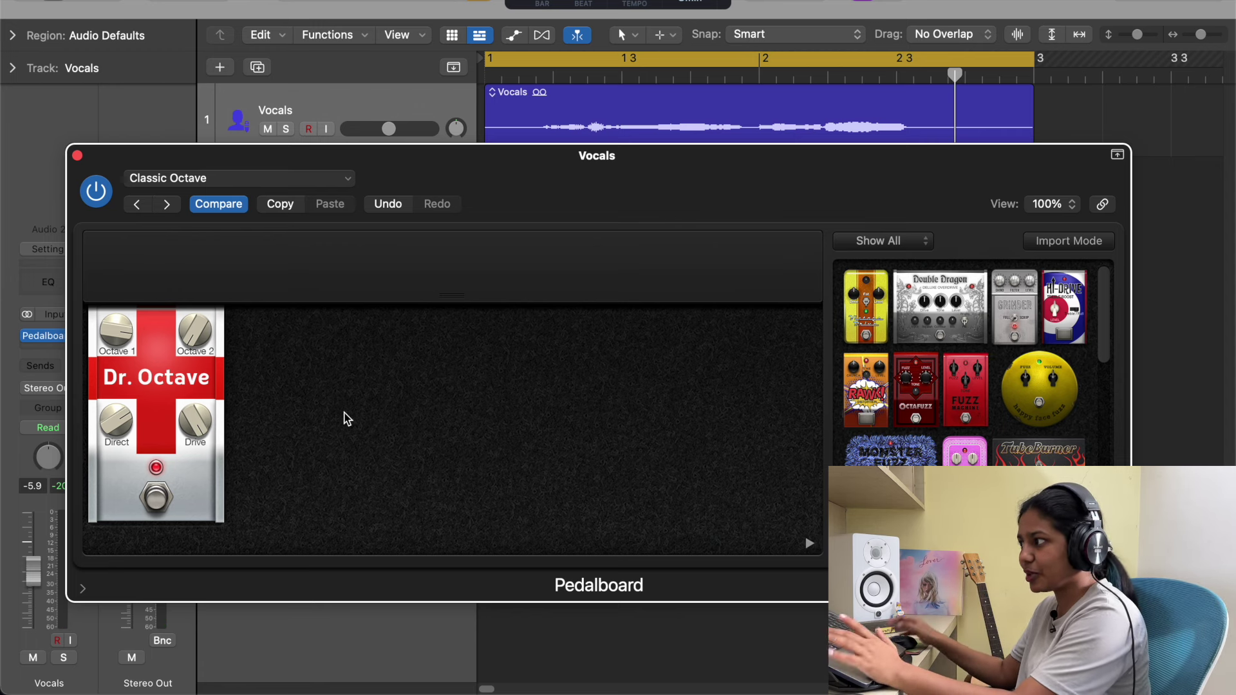
# Remove the Dr. Octave pedal from the board, load the Double Octave pitch preset and play the vocals
pyautogui.click(237, 180)
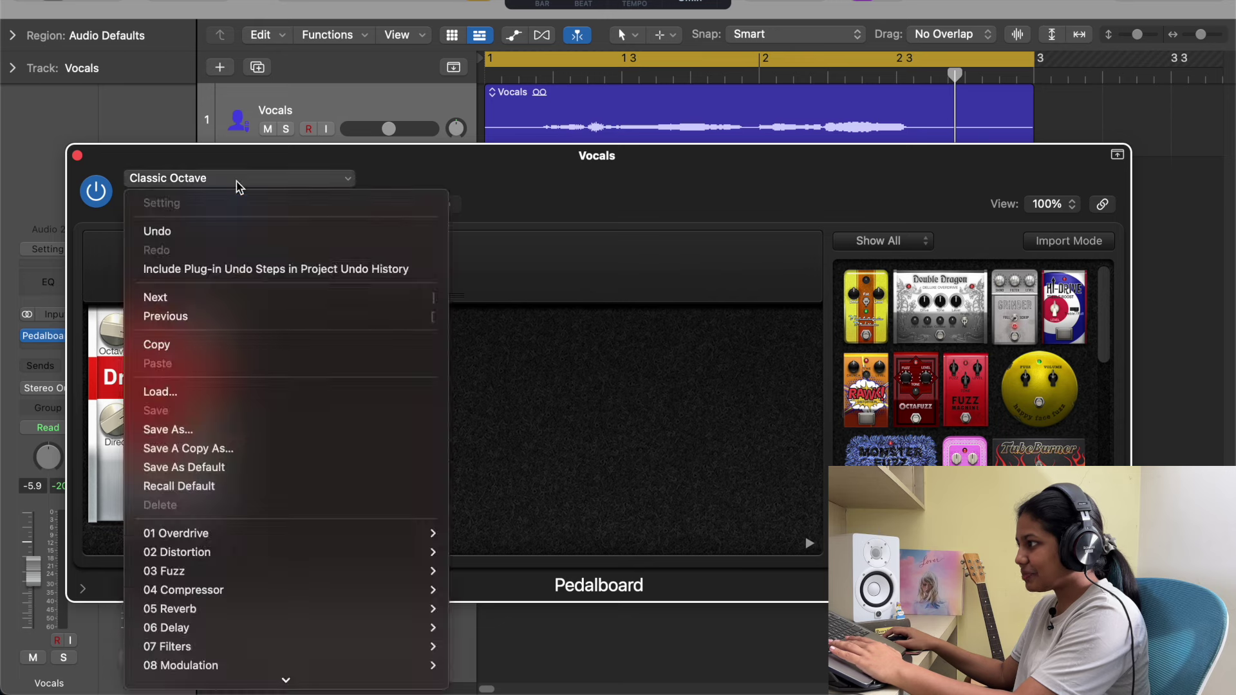
pyautogui.click(476, 193)
pyautogui.moveTo(204, 363); pyautogui.dragTo(959, 361)
pyautogui.click(175, 182)
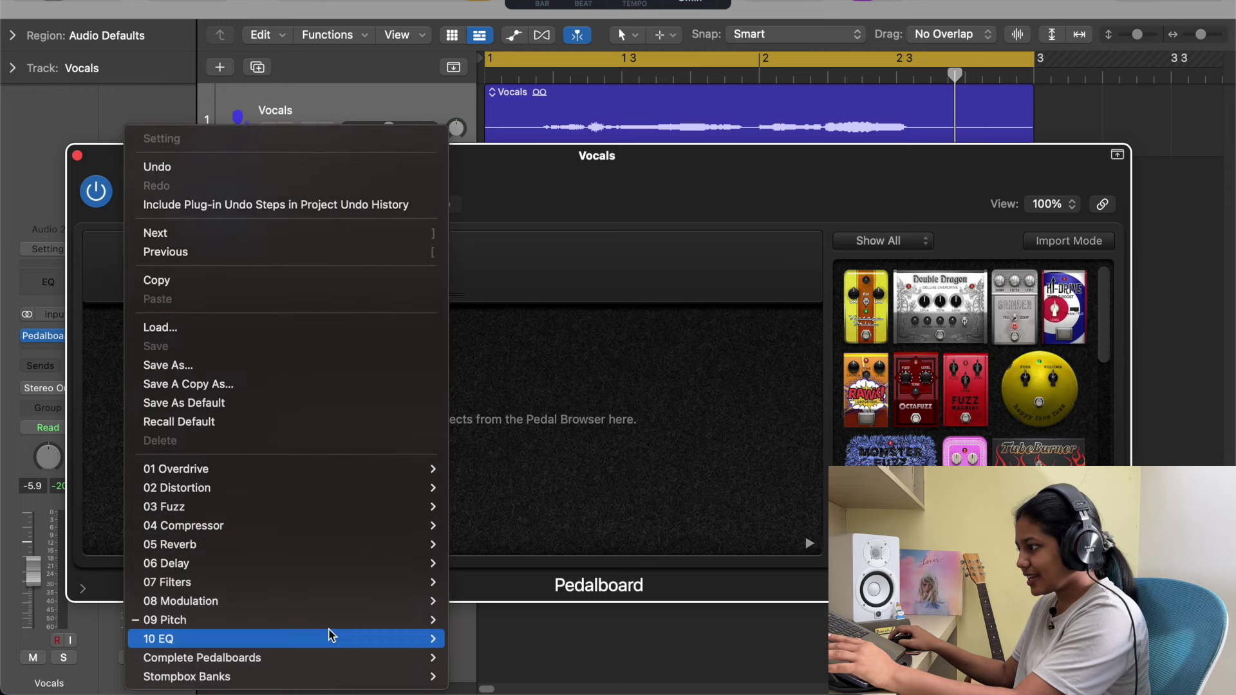
pyautogui.moveTo(328, 623)
pyautogui.click(555, 443)
pyautogui.press('space')
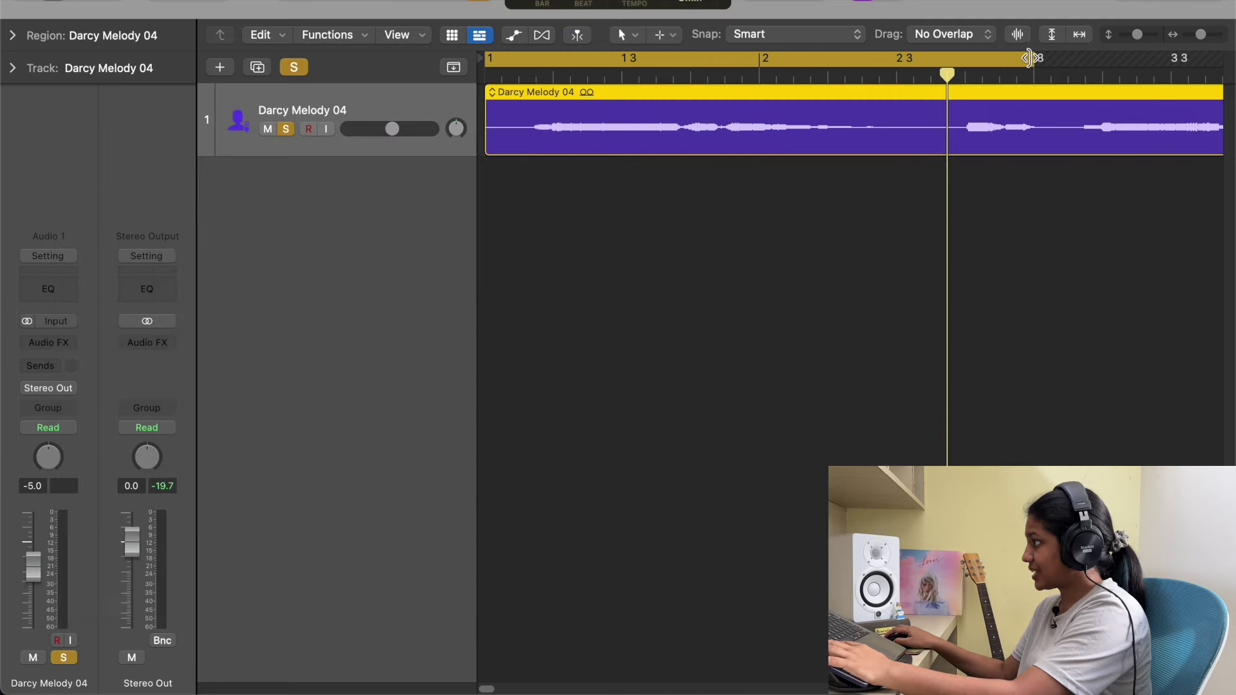
# Extend the end of the cycle range slightly past bar 3 over the Darcy Melody 04 region
pyautogui.moveTo(1034, 59); pyautogui.dragTo(1061, 59)
pyautogui.press('super+Left')
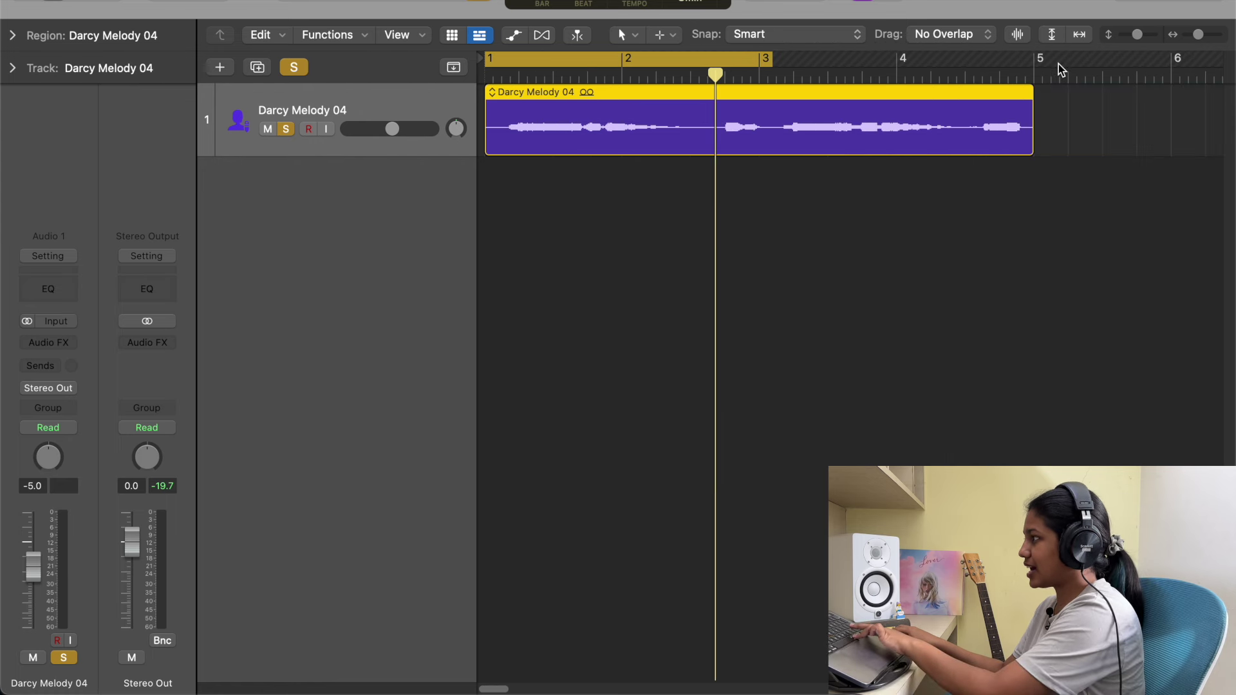
pyautogui.press('super+Down')
pyautogui.press('super+Left')
pyautogui.press('super+Up')
pyautogui.press('super+Up')
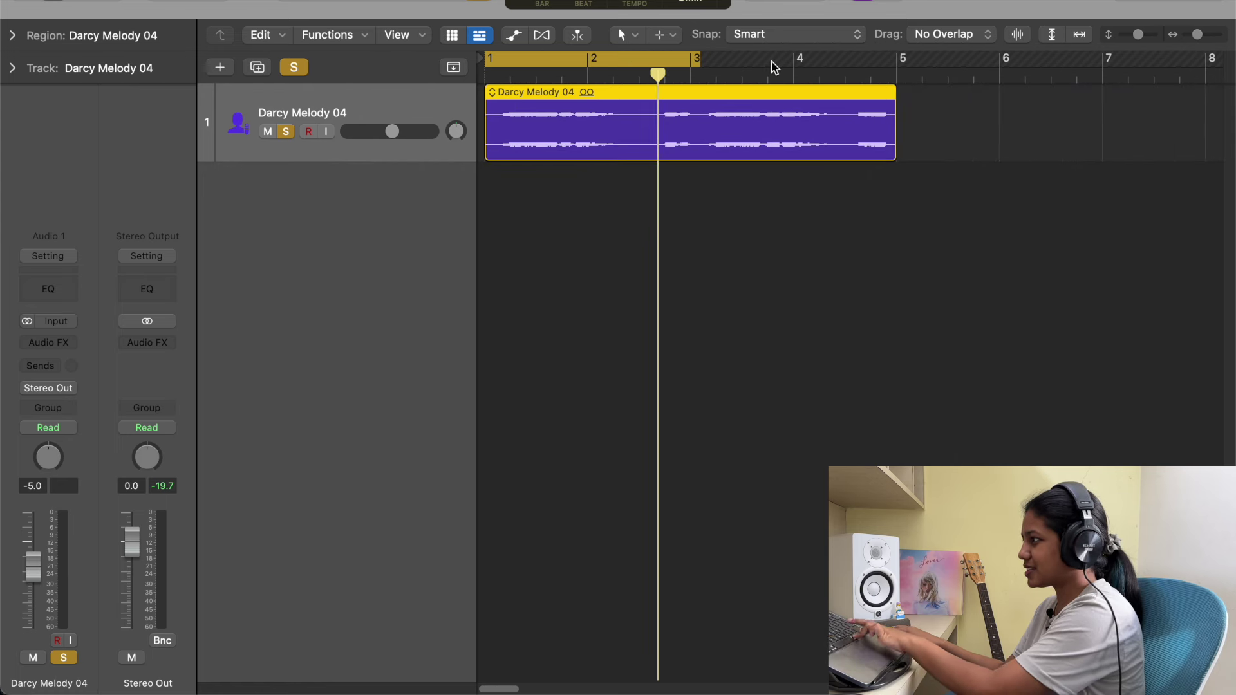
pyautogui.press('super+Right')
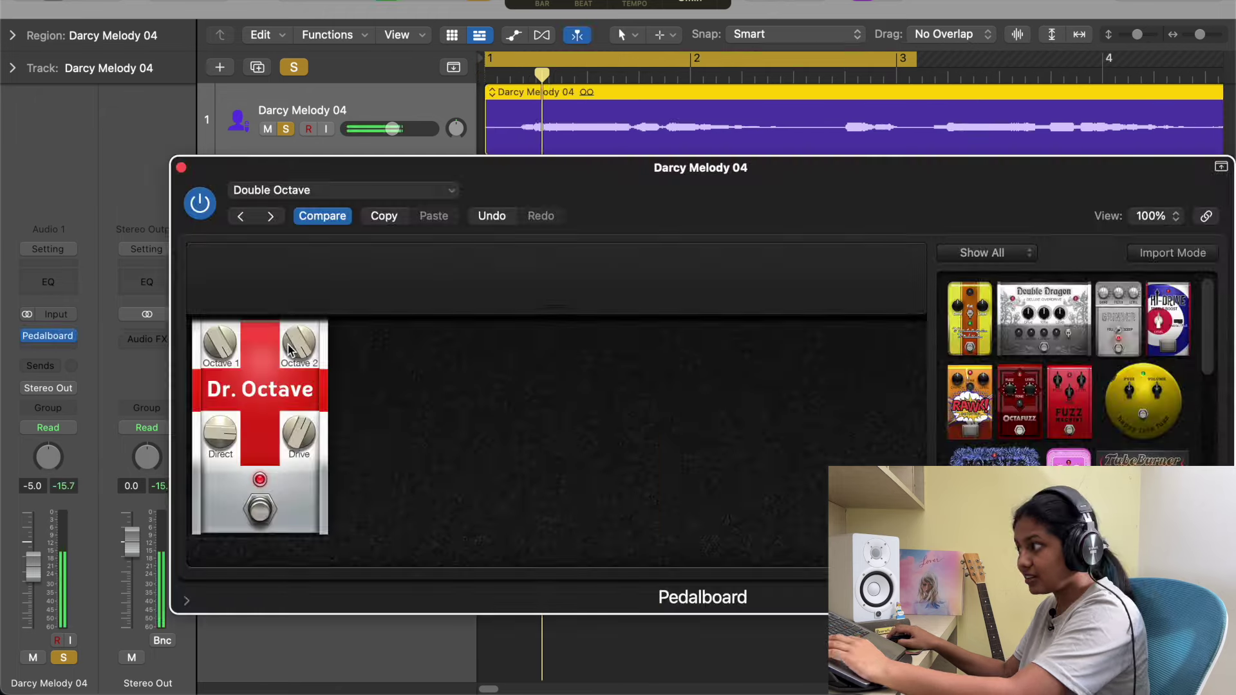
# Adjust the Octave 2 and Octave 1 knobs of the Dr. Octave pedal during playback and remove the pedal from the board
pyautogui.moveTo(298, 344); pyautogui.dragTo(266, 408)
pyautogui.moveTo(221, 349); pyautogui.dragTo(226, 422)
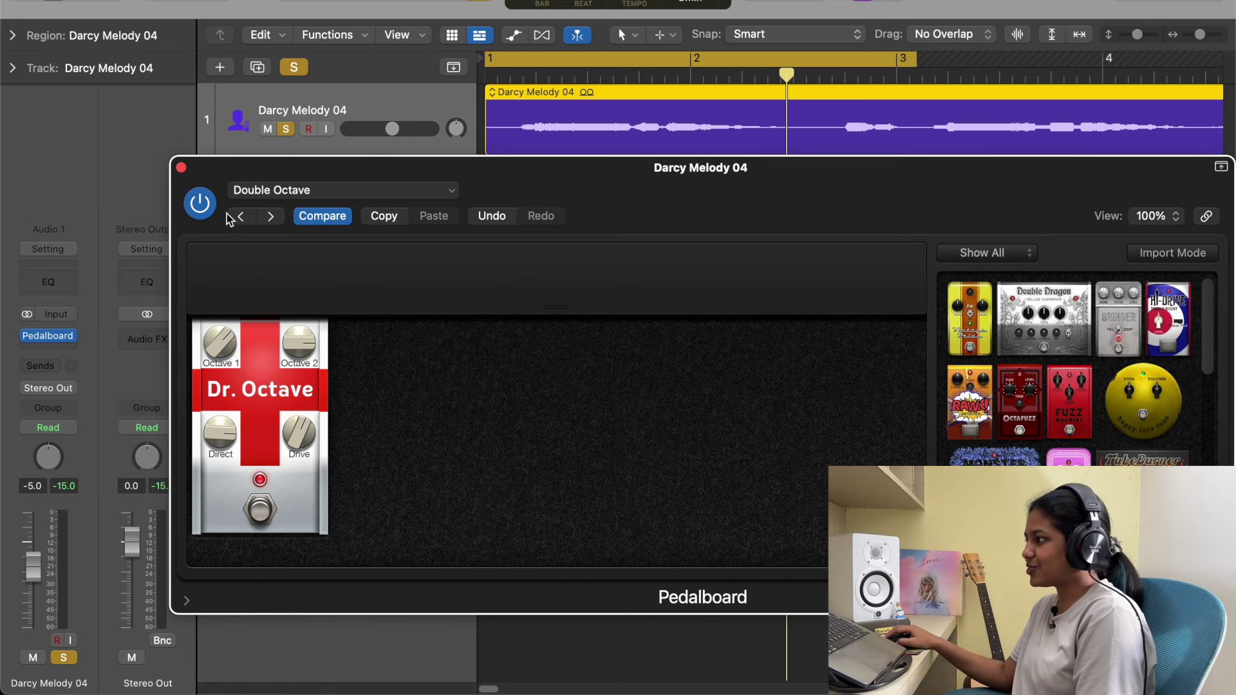
pyautogui.moveTo(260, 399); pyautogui.dragTo(1043, 354)
# Load the 1980s Pop Chorus modulation preset and set the Retro Chorus pedal's rate to about 2.70 Hz
pyautogui.click(311, 193)
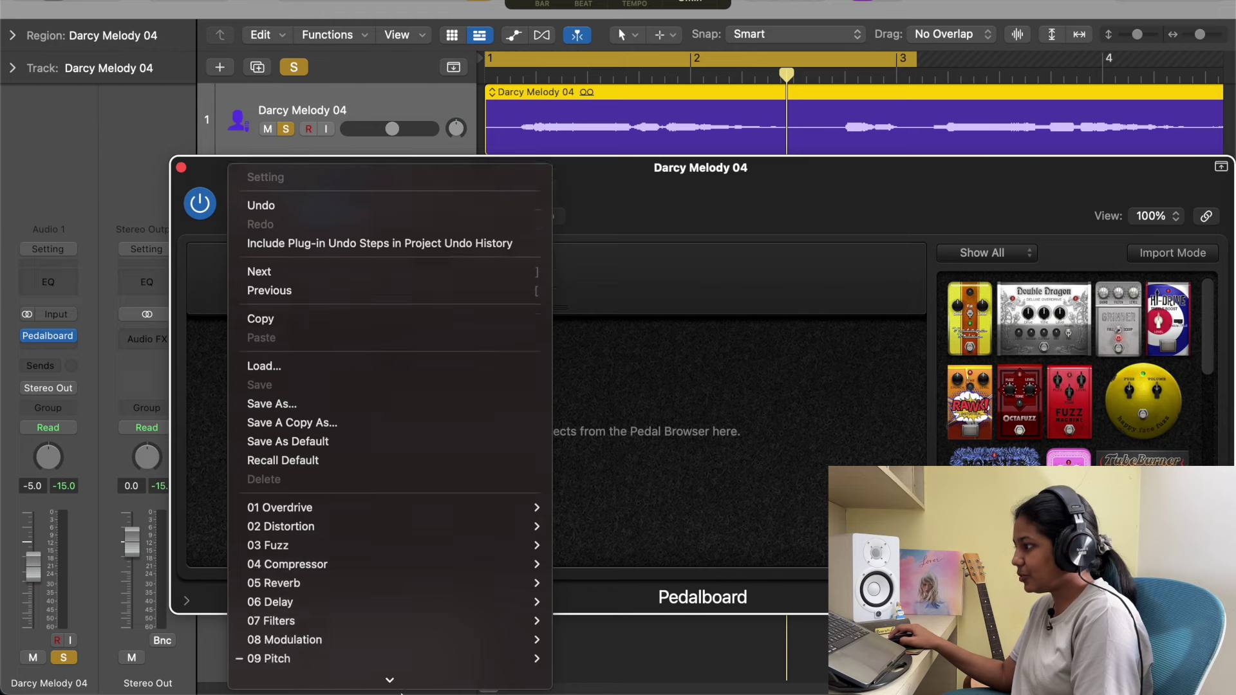
pyautogui.moveTo(390, 609)
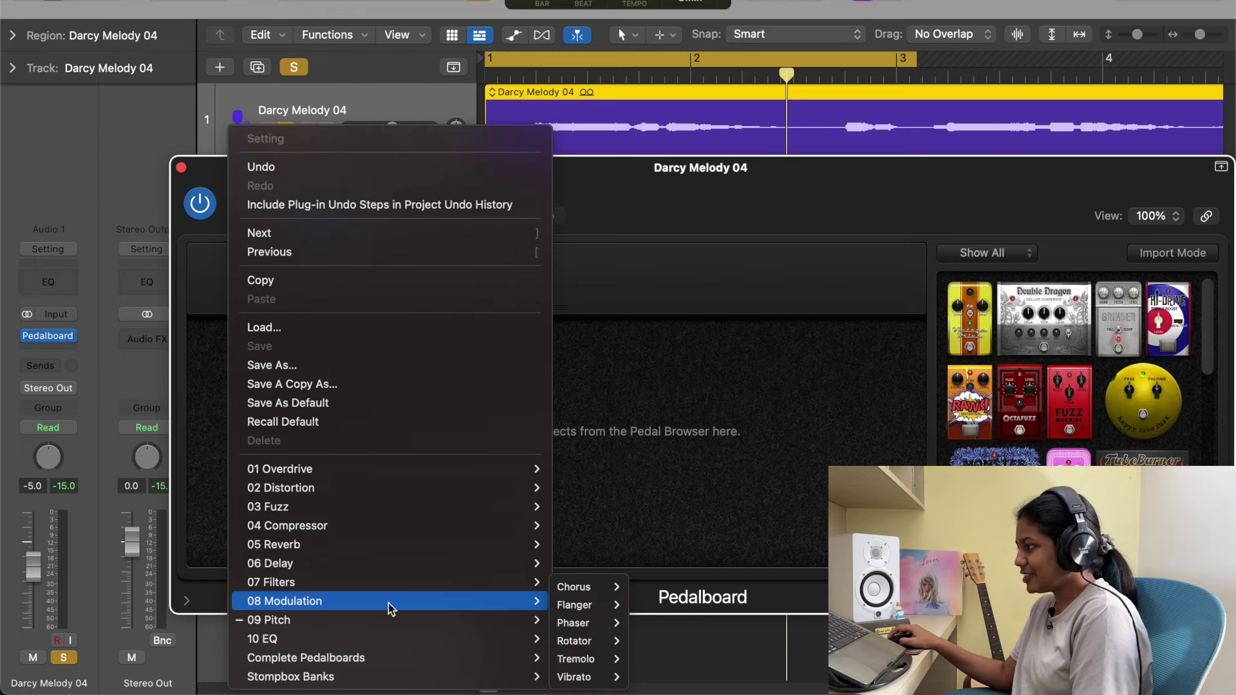
pyautogui.moveTo(582, 589)
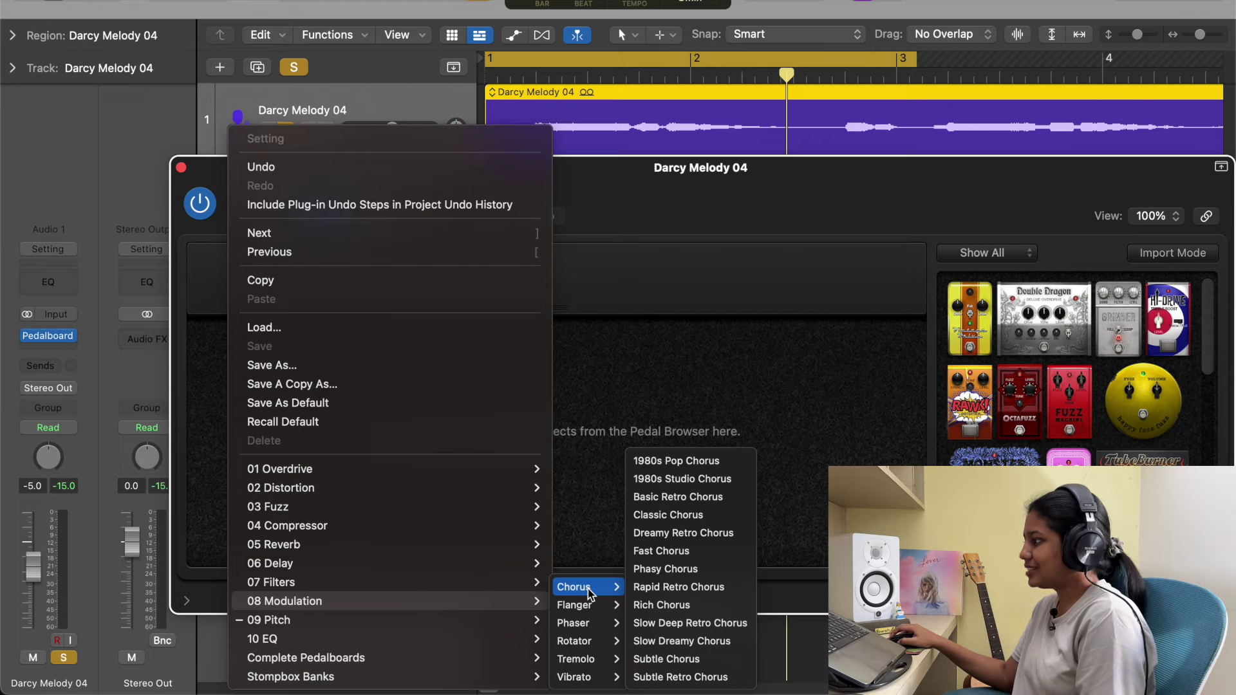
pyautogui.click(667, 461)
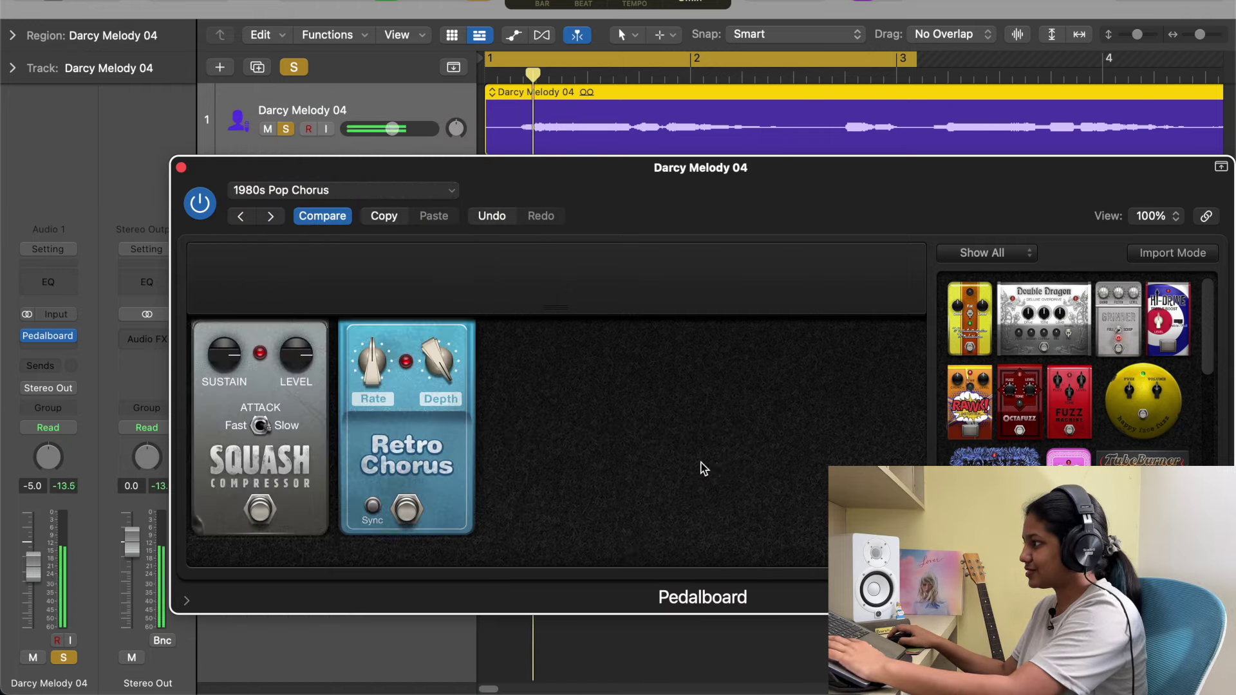
pyautogui.moveTo(370, 377); pyautogui.dragTo(368, 366)
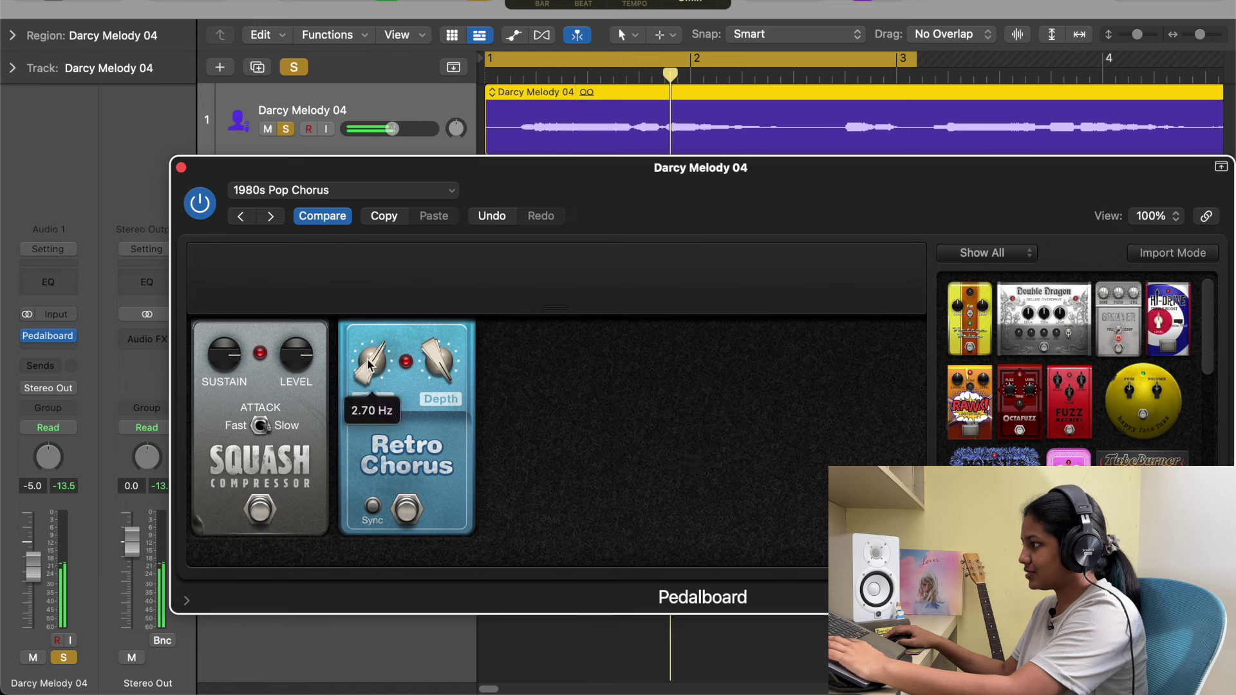
# Bypass and re-enable Pedalboard during playback to compare the dry melody with the 1980s Pop Chorus sound
pyautogui.click(205, 206)
pyautogui.press('space')
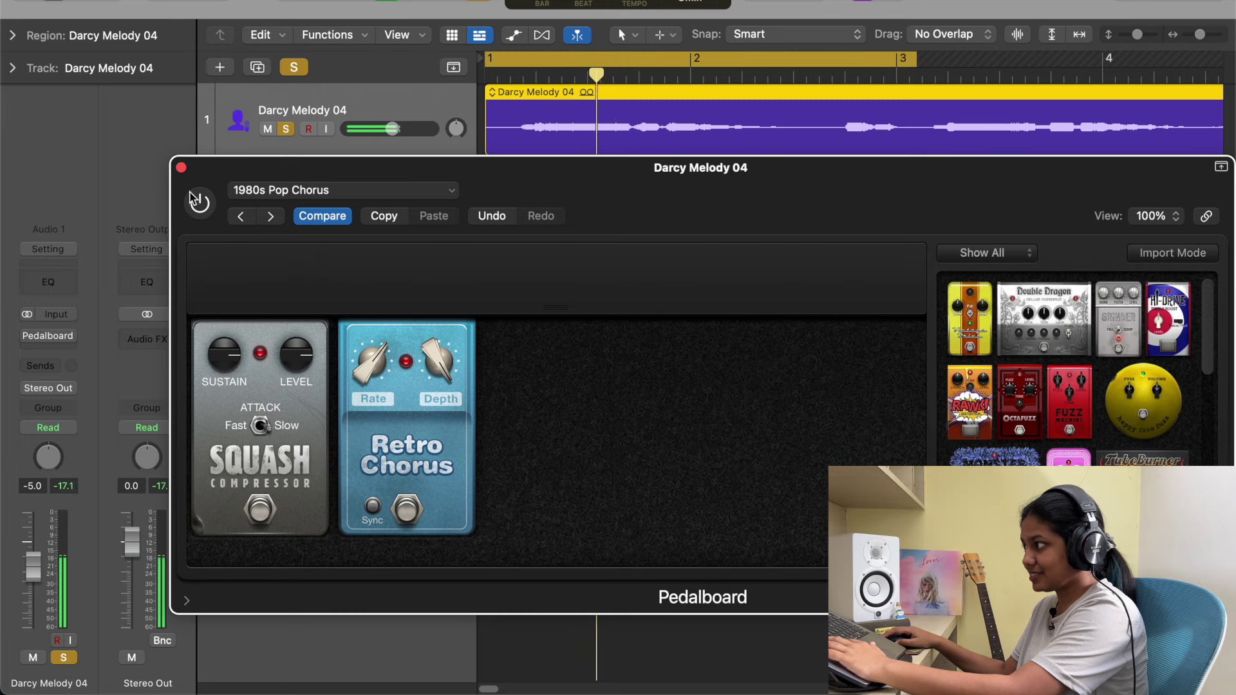
pyautogui.click(195, 201)
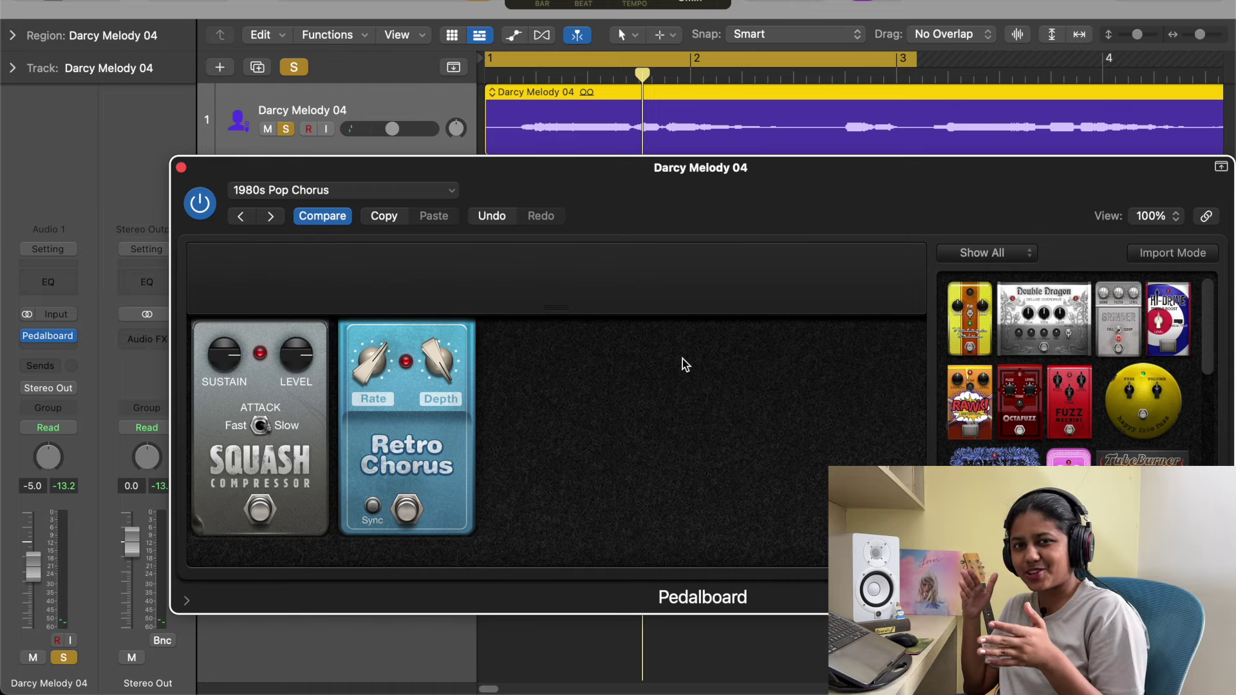
# Load the Rich Chorus modulation preset in Pedalboard and play the melody through it
pyautogui.moveTo(610, 599)
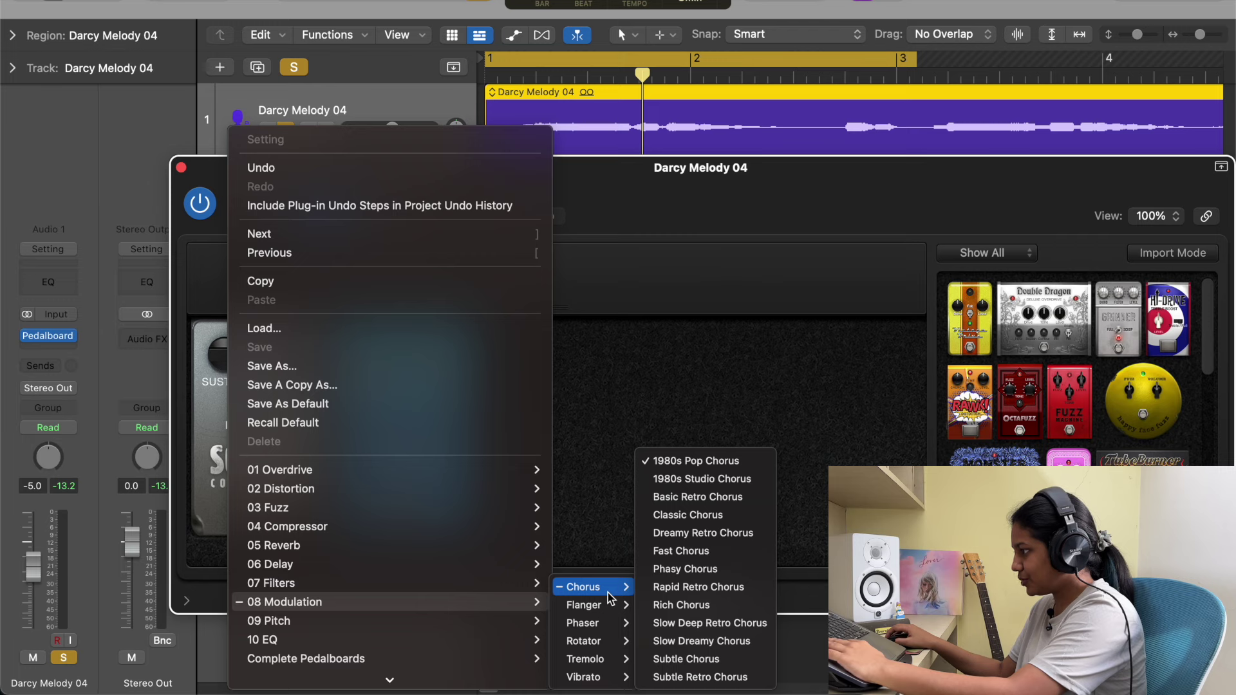
pyautogui.click(681, 605)
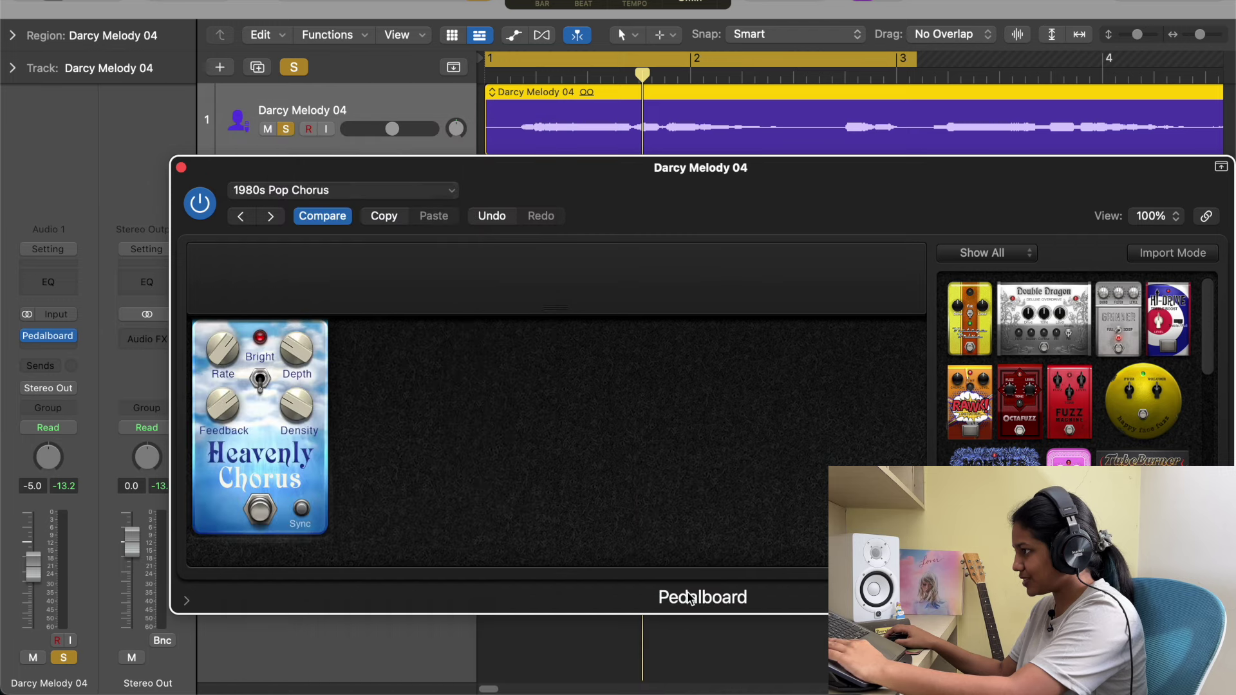
pyautogui.press('space')
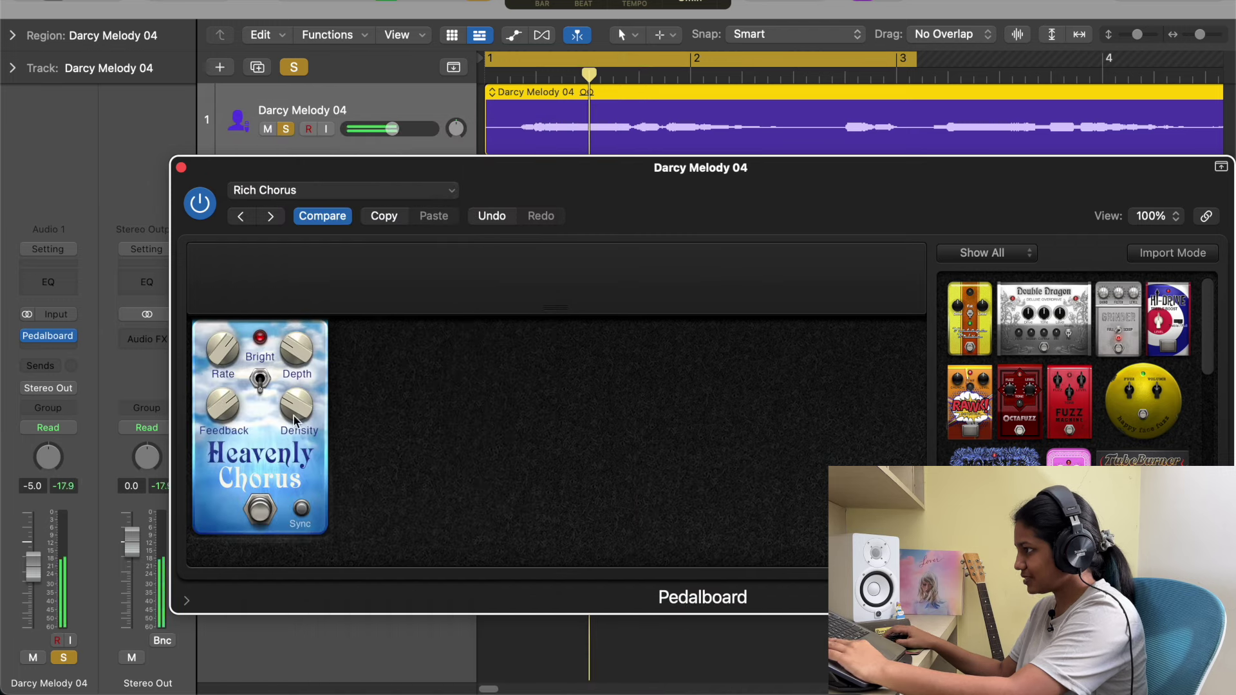
# Adjust the Heavenly Chorus pedal's Density and Depth knobs during playback and extend the cycle range past bar 4
pyautogui.moveTo(292, 405)
pyautogui.moveTo(292, 404); pyautogui.dragTo(294, 333)
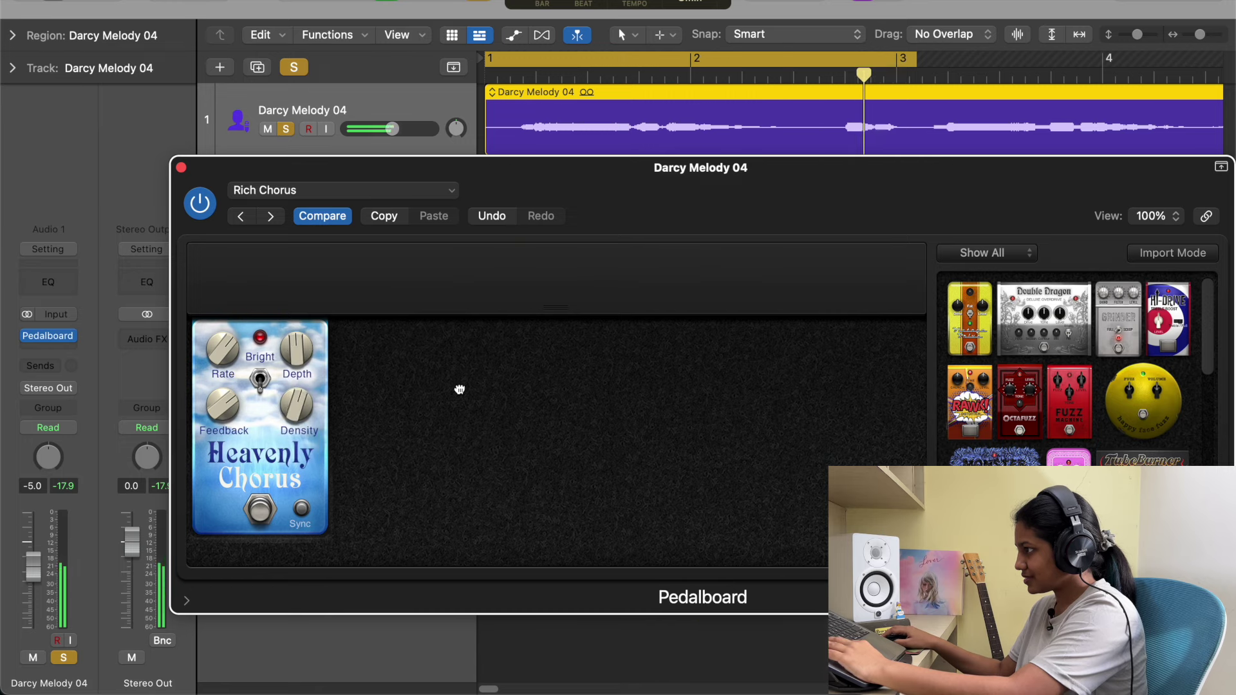
pyautogui.moveTo(917, 61); pyautogui.dragTo(1229, 85)
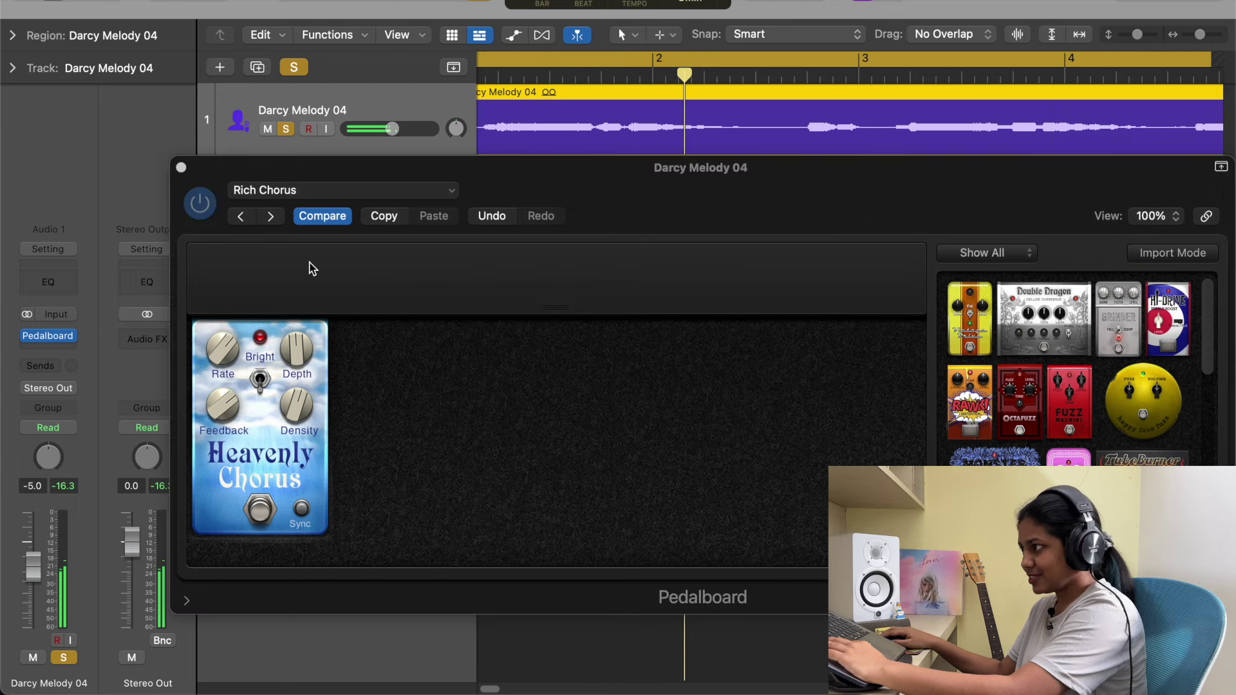
# Load the Classic Chorus modulation preset in Pedalboard and play the melody through it
pyautogui.click(343, 189)
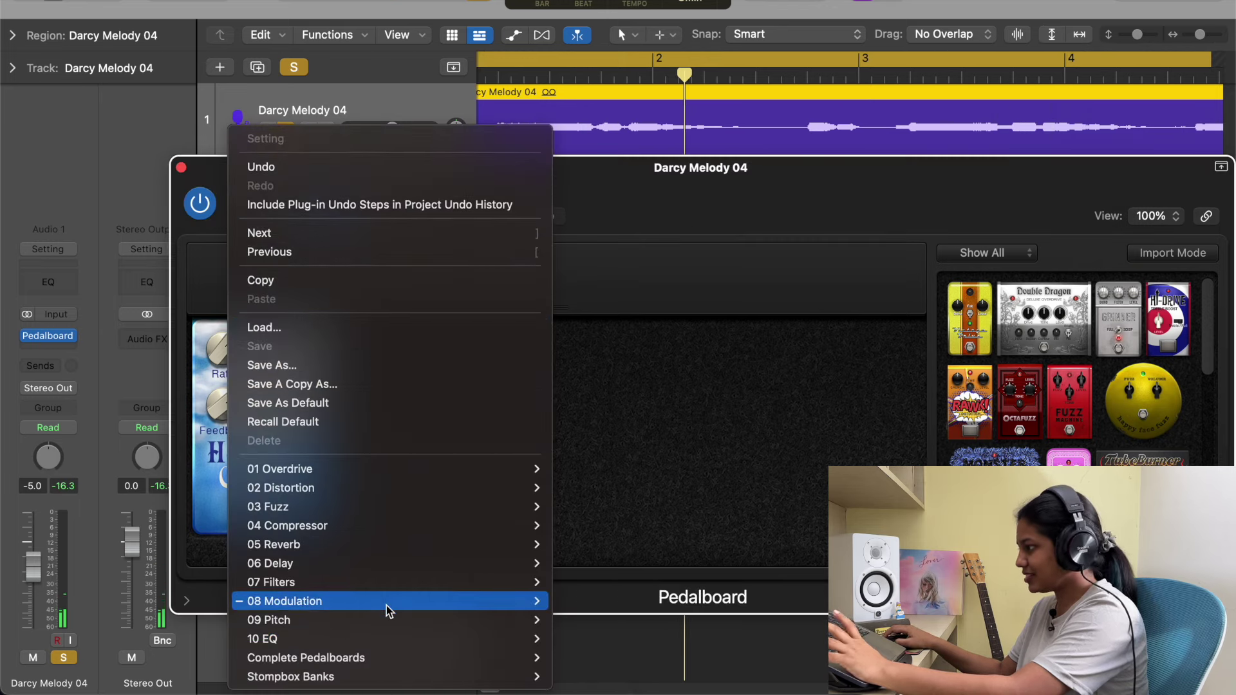
pyautogui.moveTo(389, 609)
pyautogui.moveTo(580, 595)
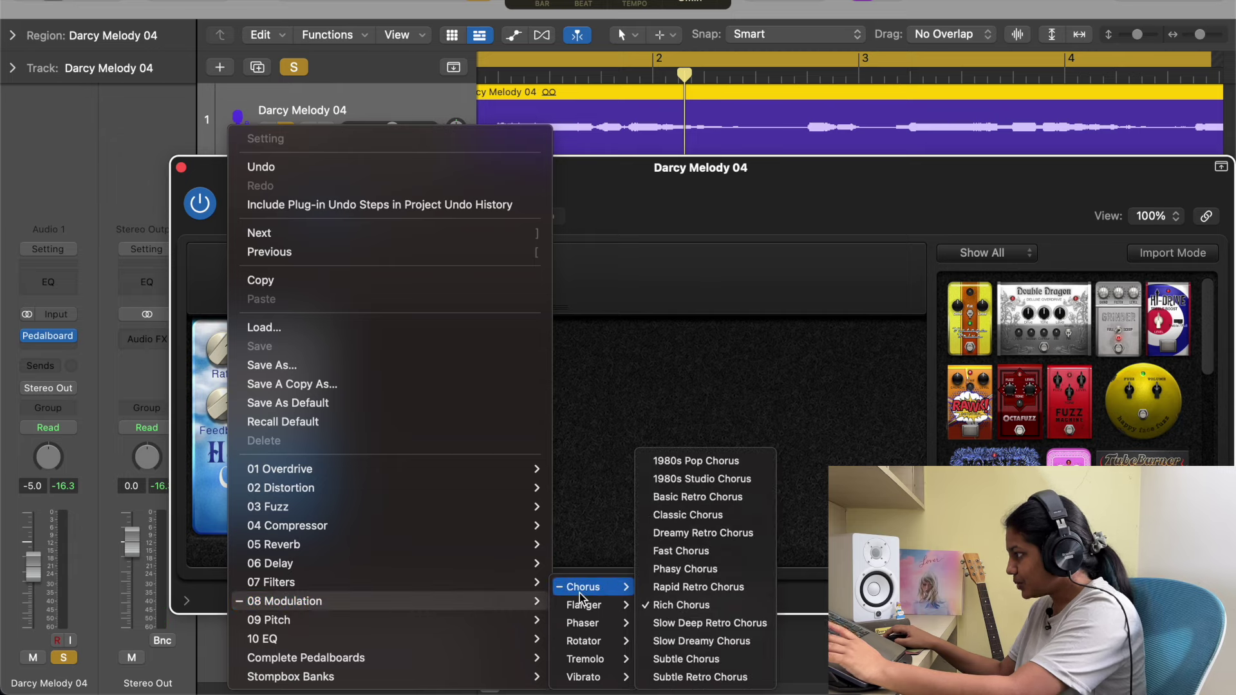
pyautogui.click(688, 515)
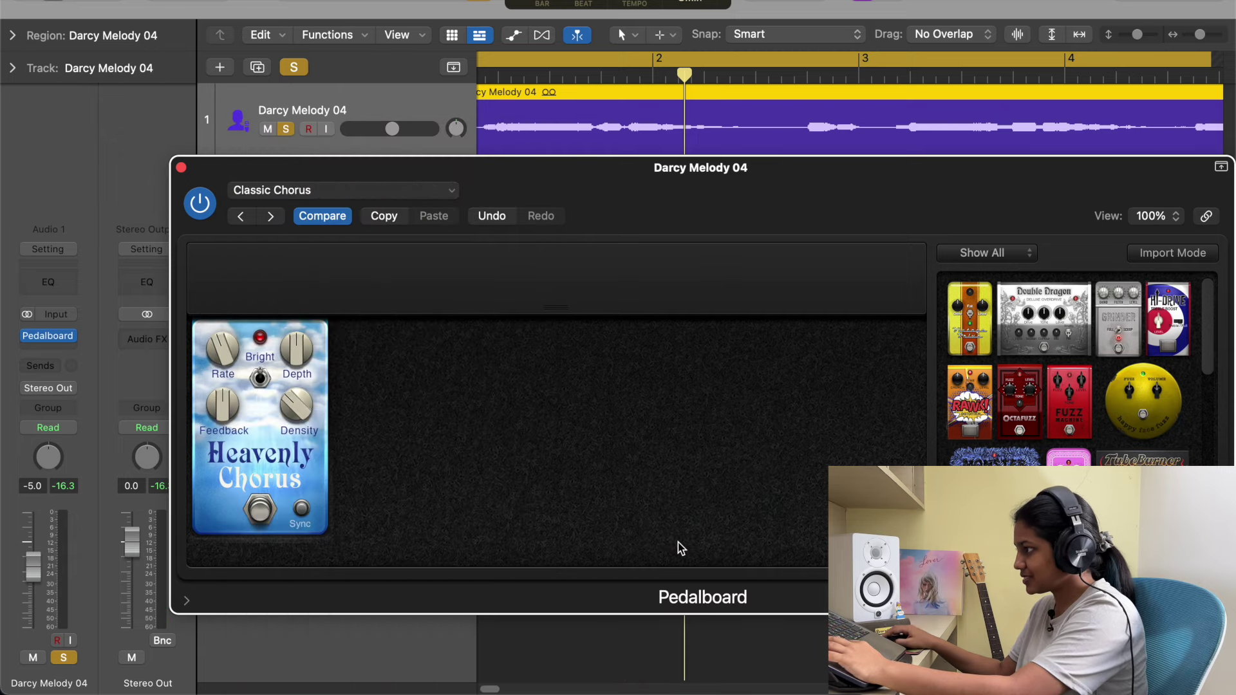
pyautogui.press('space')
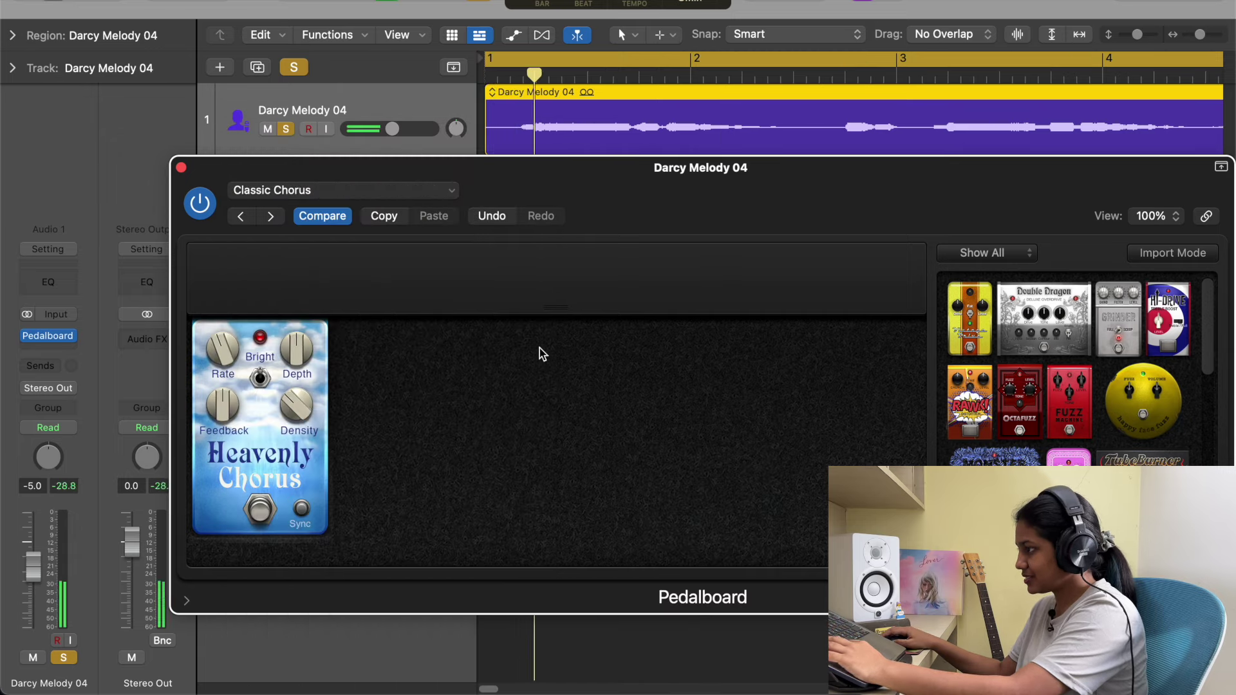
# Load the Subtle Chorus modulation preset and bypass and re-enable Pedalboard during playback to compare the sound
pyautogui.click(414, 192)
pyautogui.scroll(-3, 454, 612)
pyautogui.moveTo(456, 623)
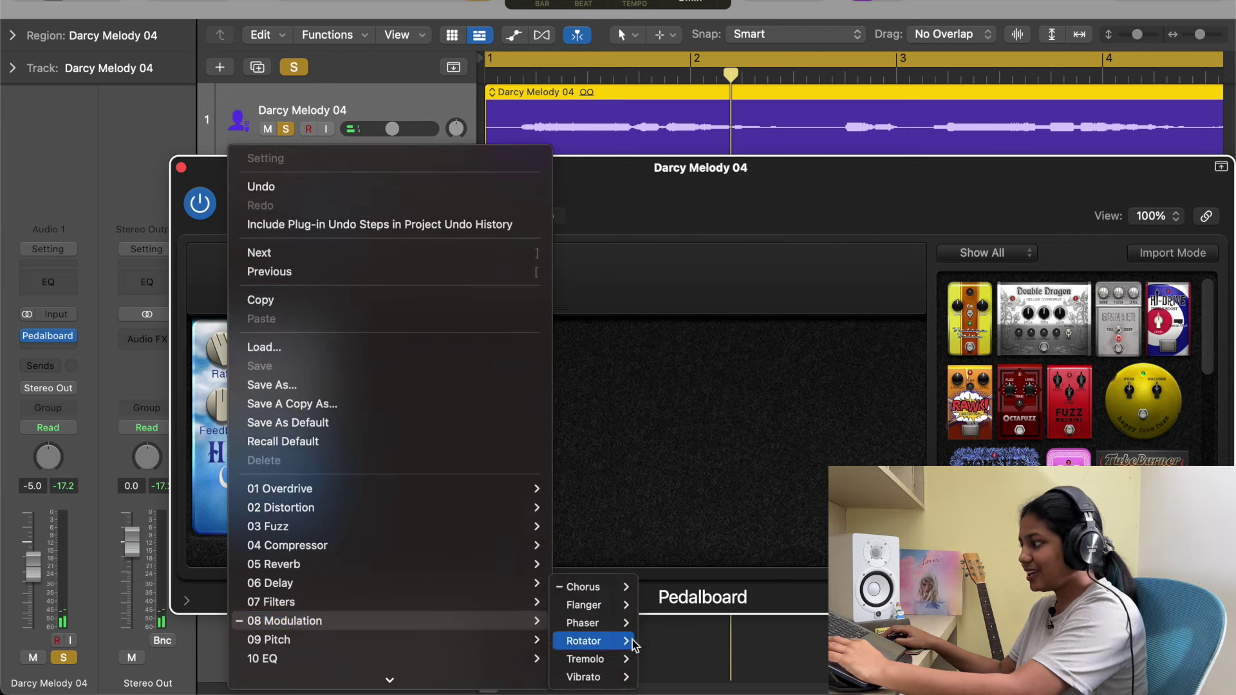
pyautogui.moveTo(616, 583)
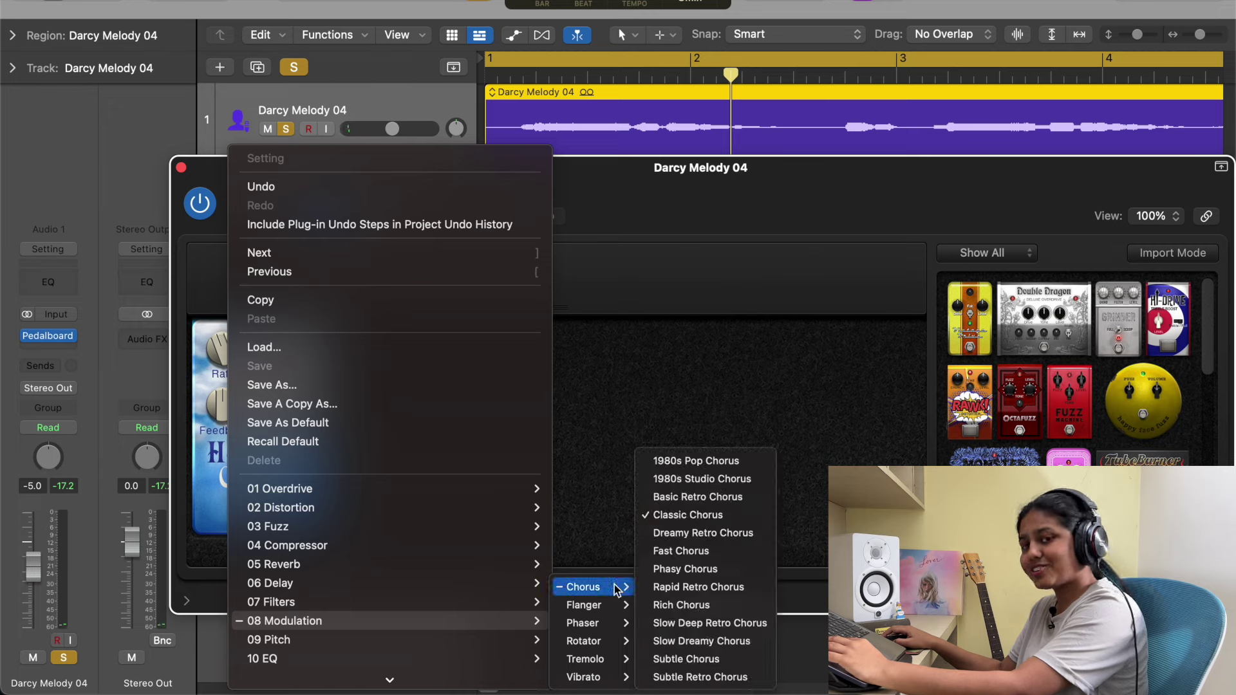
pyautogui.click(724, 661)
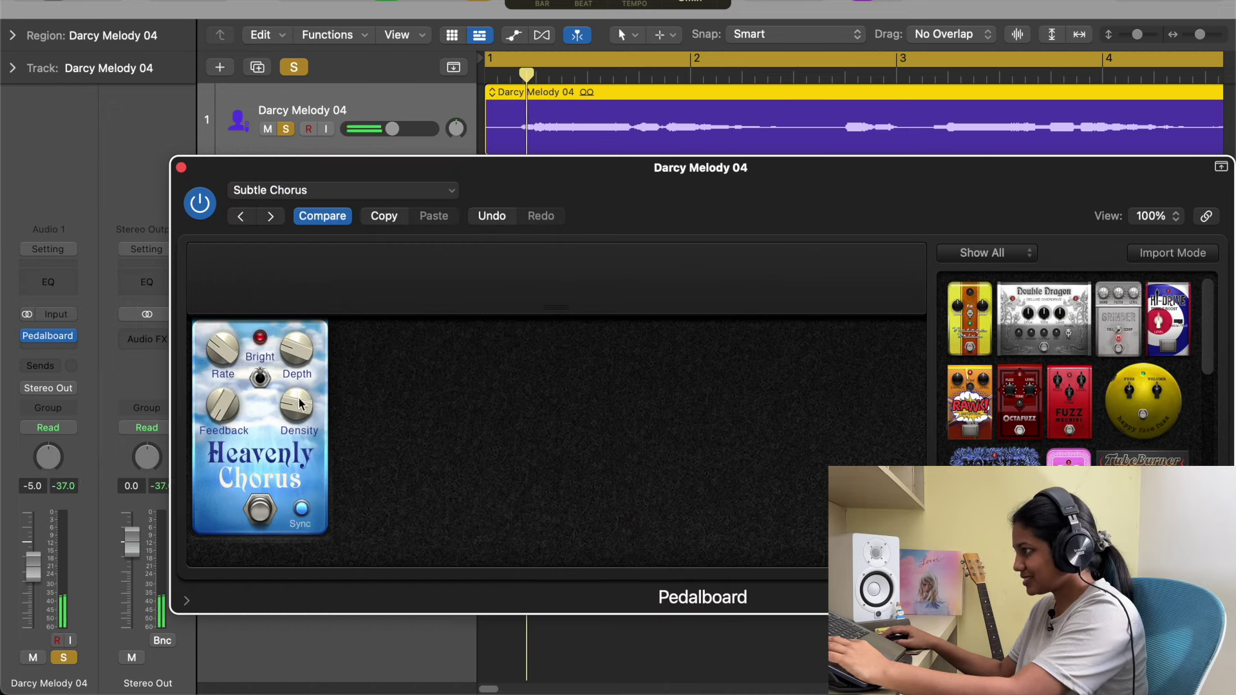
pyautogui.click(201, 204)
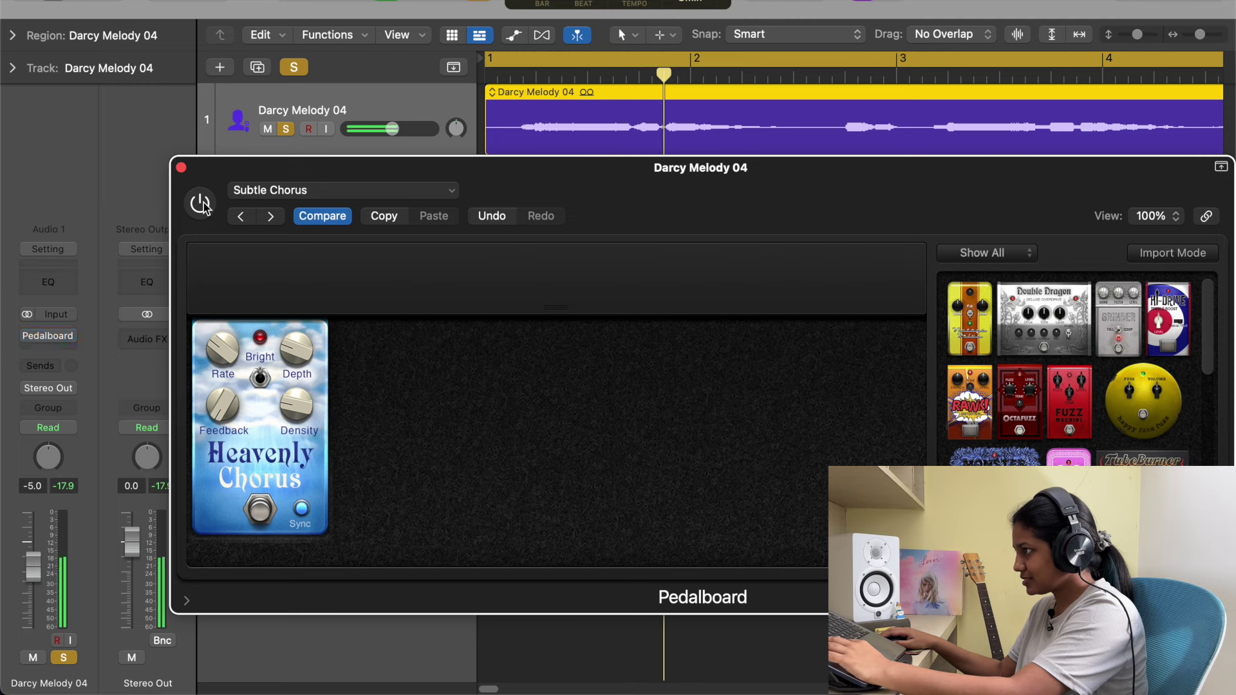
pyautogui.click(201, 203)
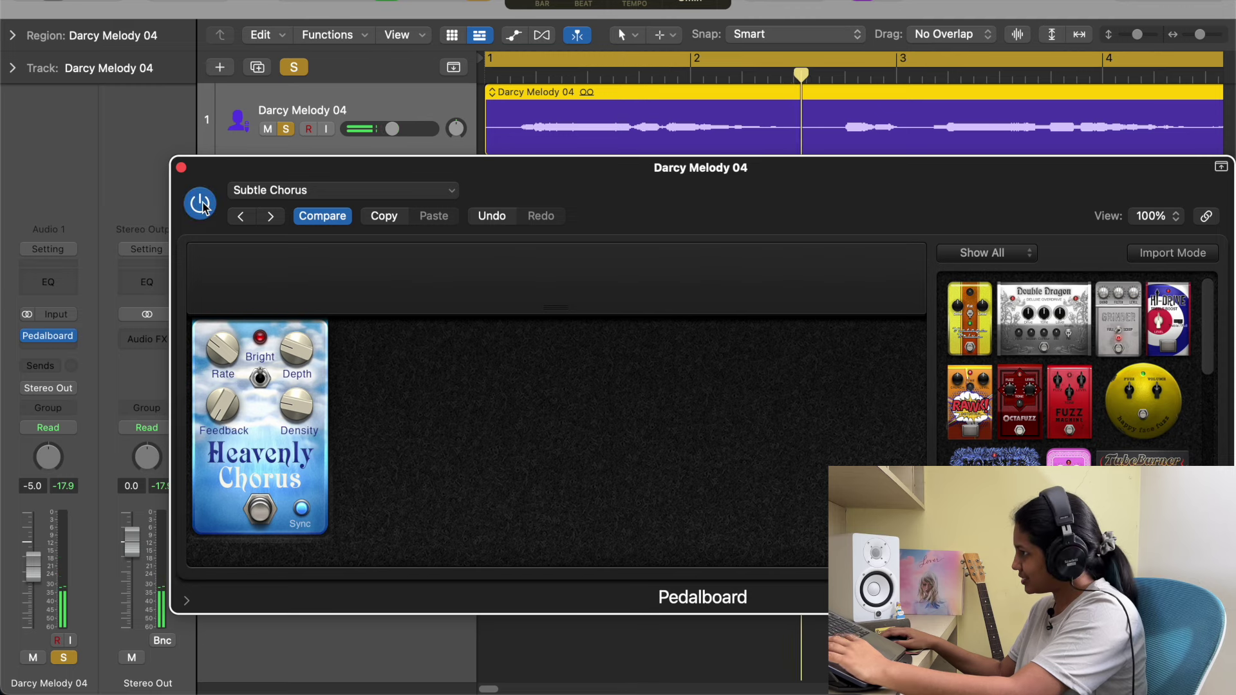
# Load the Basic Vibe preset from Pedalboard's vibrato modulation presets
pyautogui.click(293, 191)
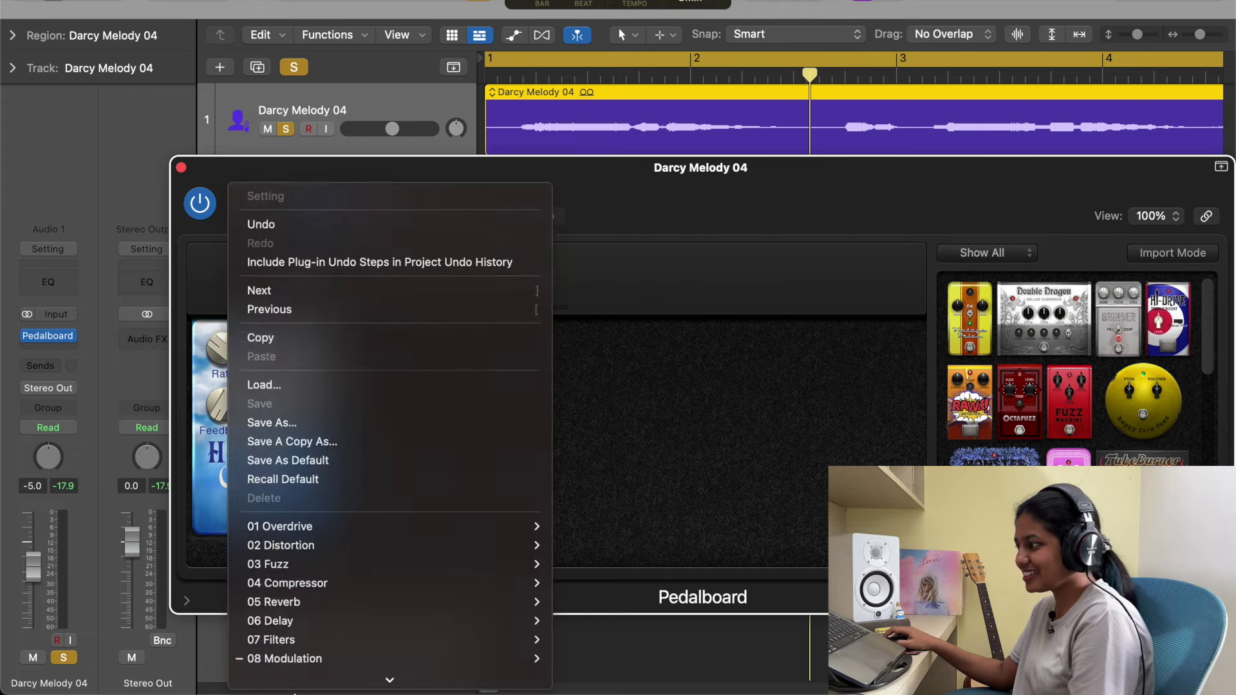
pyautogui.moveTo(293, 602)
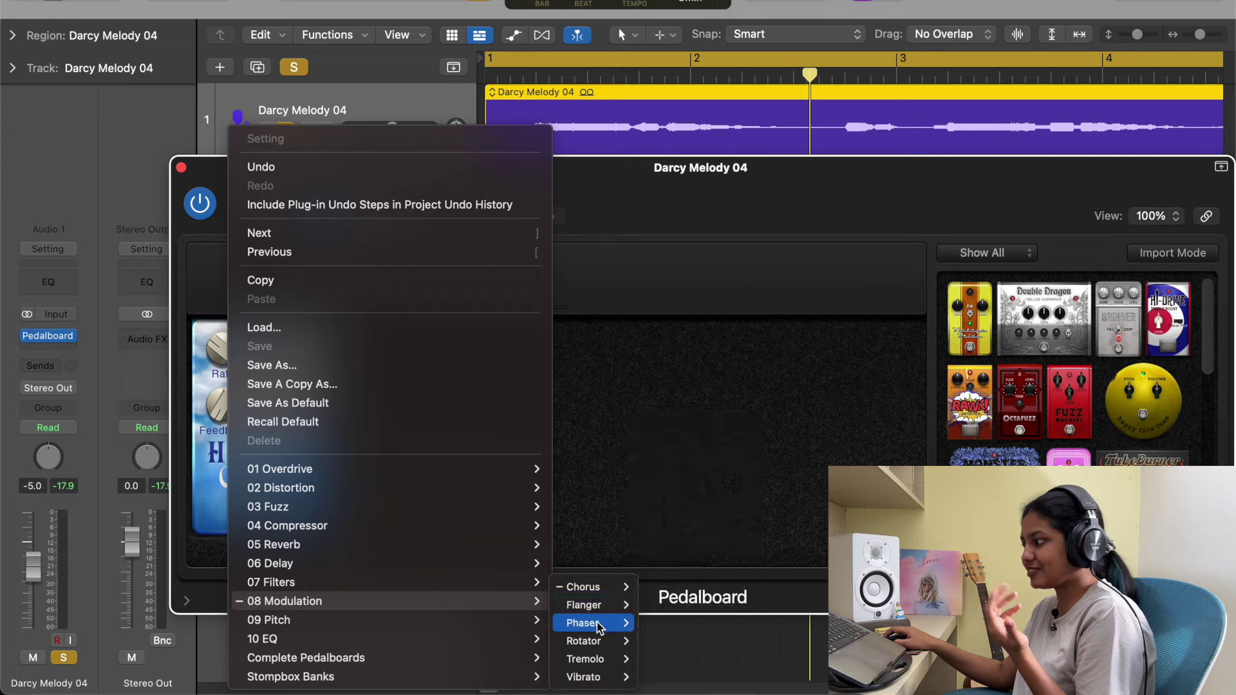
pyautogui.moveTo(592, 679)
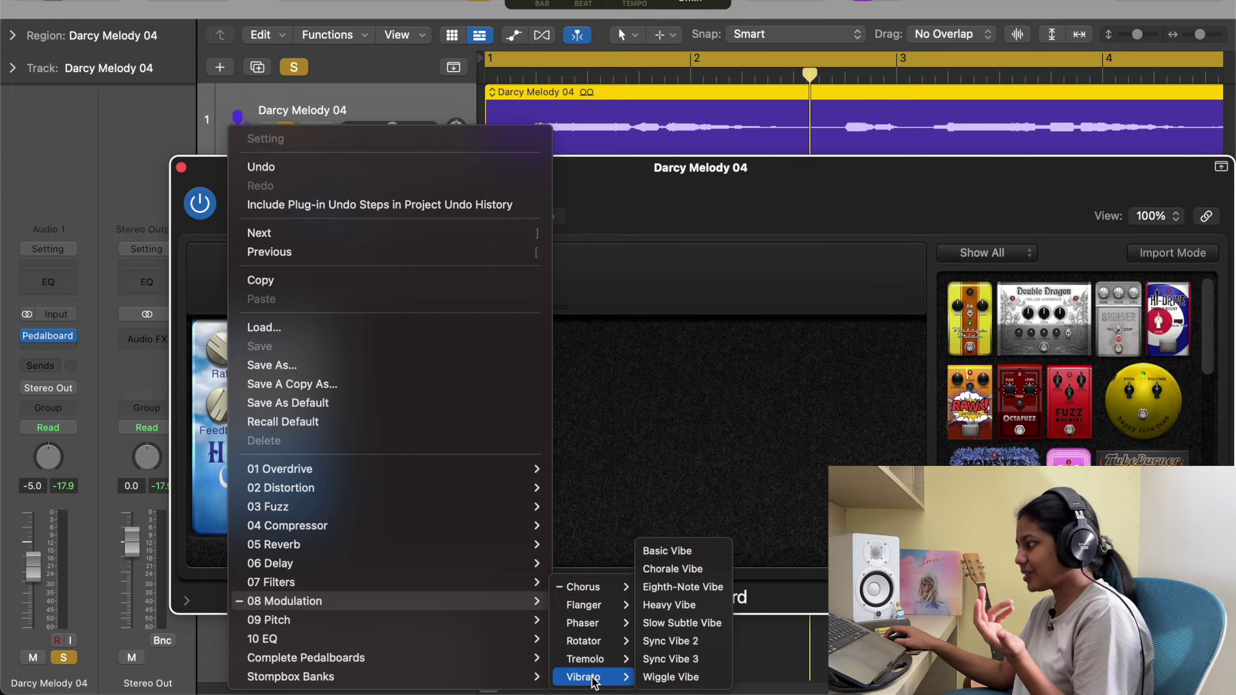
pyautogui.click(667, 551)
# Load the Body Builder EQ preset in Pedalboard
pyautogui.click(326, 209)
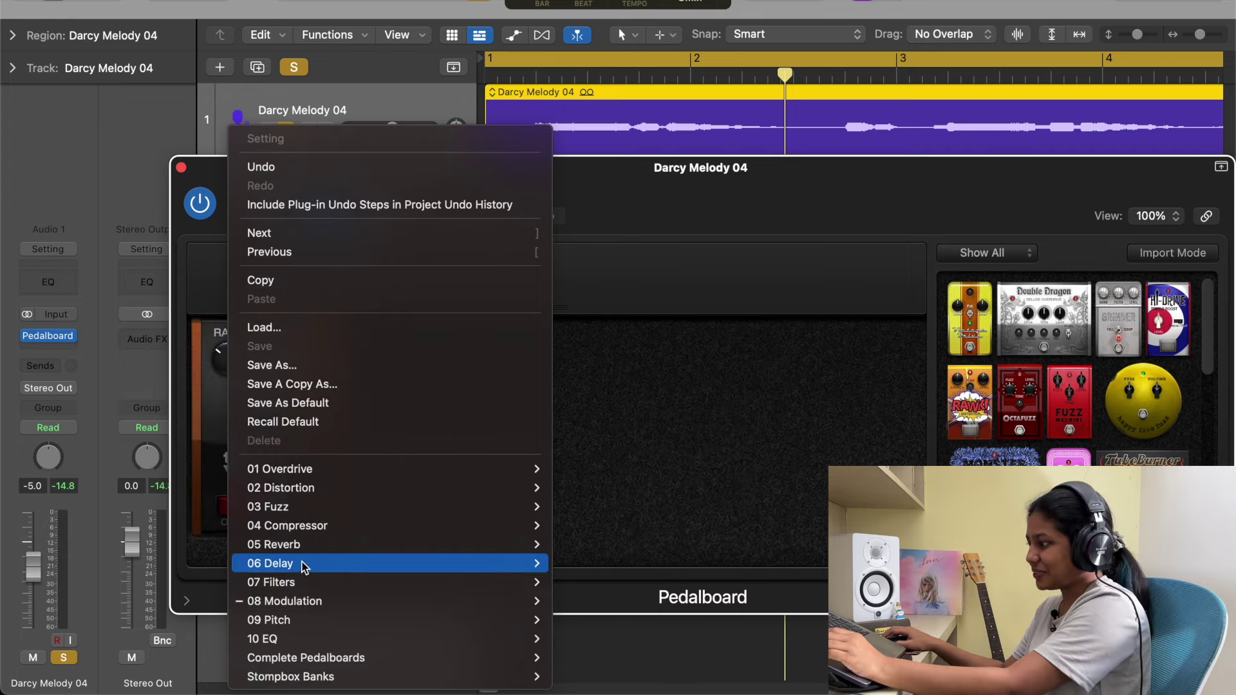
pyautogui.moveTo(527, 642)
pyautogui.click(604, 609)
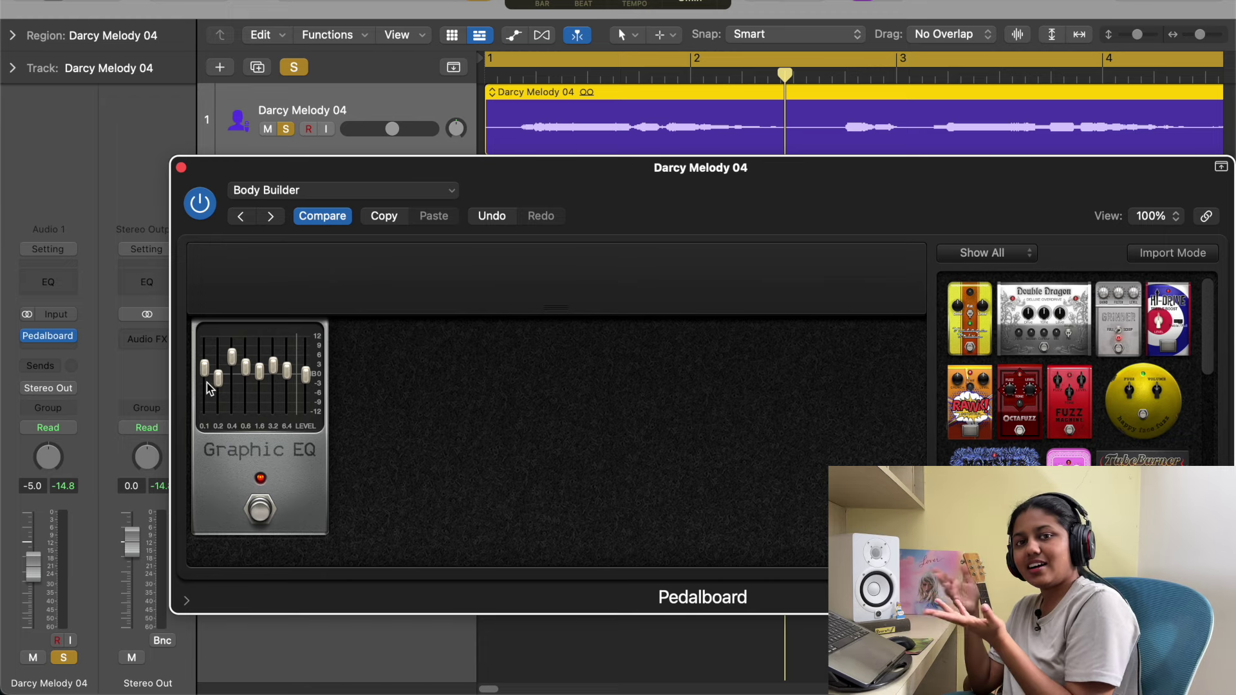
pyautogui.click(48, 350)
pyautogui.moveTo(90, 561)
pyautogui.moveTo(180, 637)
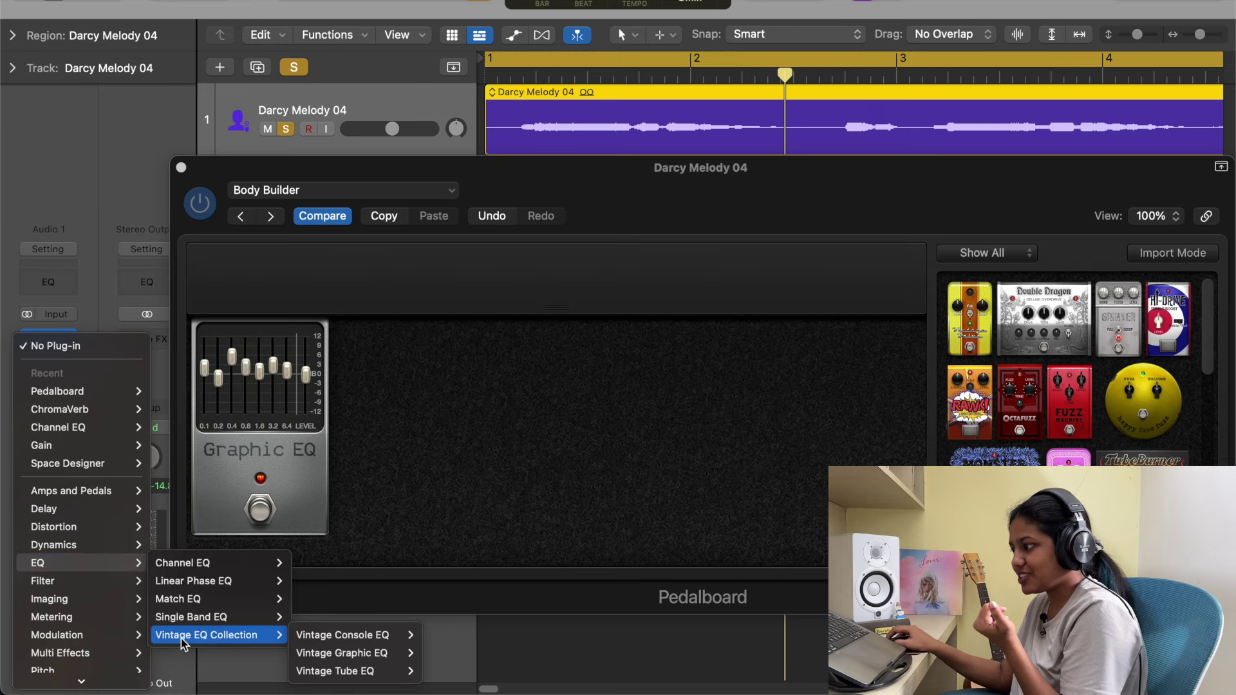
pyautogui.moveTo(348, 653)
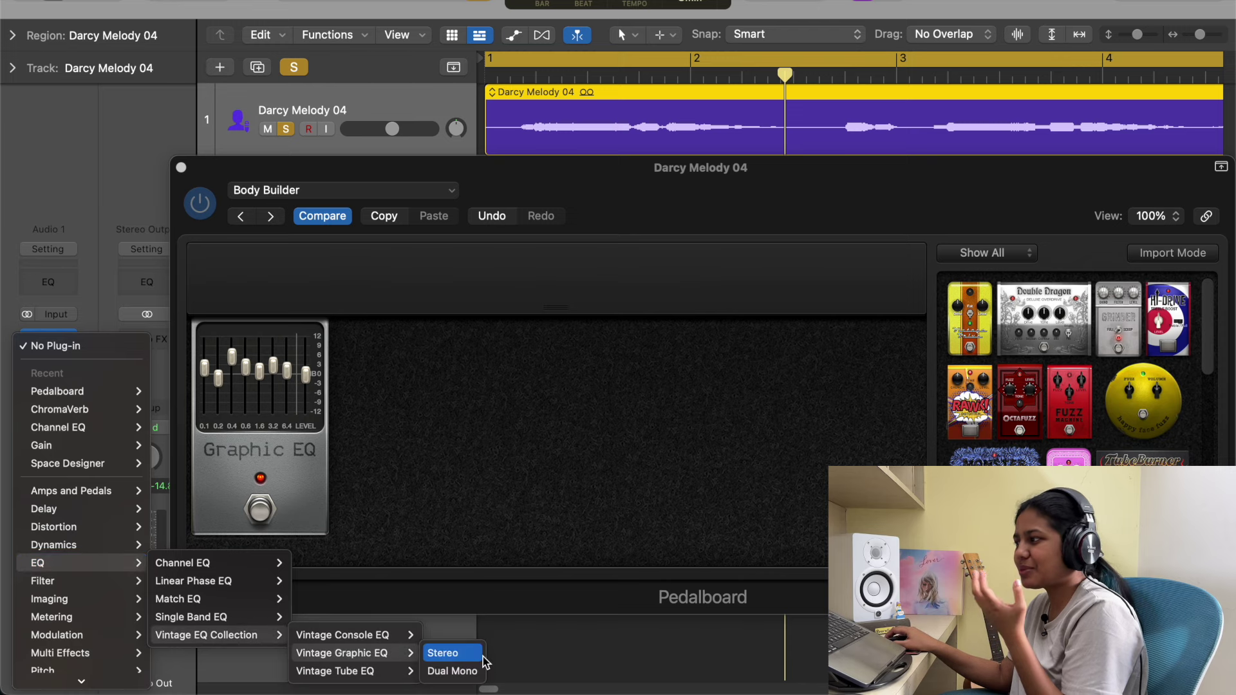
pyautogui.click(457, 492)
# Reset the Graphic EQ pedal's 0.1, 0.8 and 1.6 bands to zero, lower the 0.4 band during playback, and toggle the pedal to compare
pyautogui.keyDown('alt'); pyautogui.click(230, 356); pyautogui.keyUp('alt')
pyautogui.keyDown('alt'); pyautogui.click(204, 369); pyautogui.keyUp('alt')
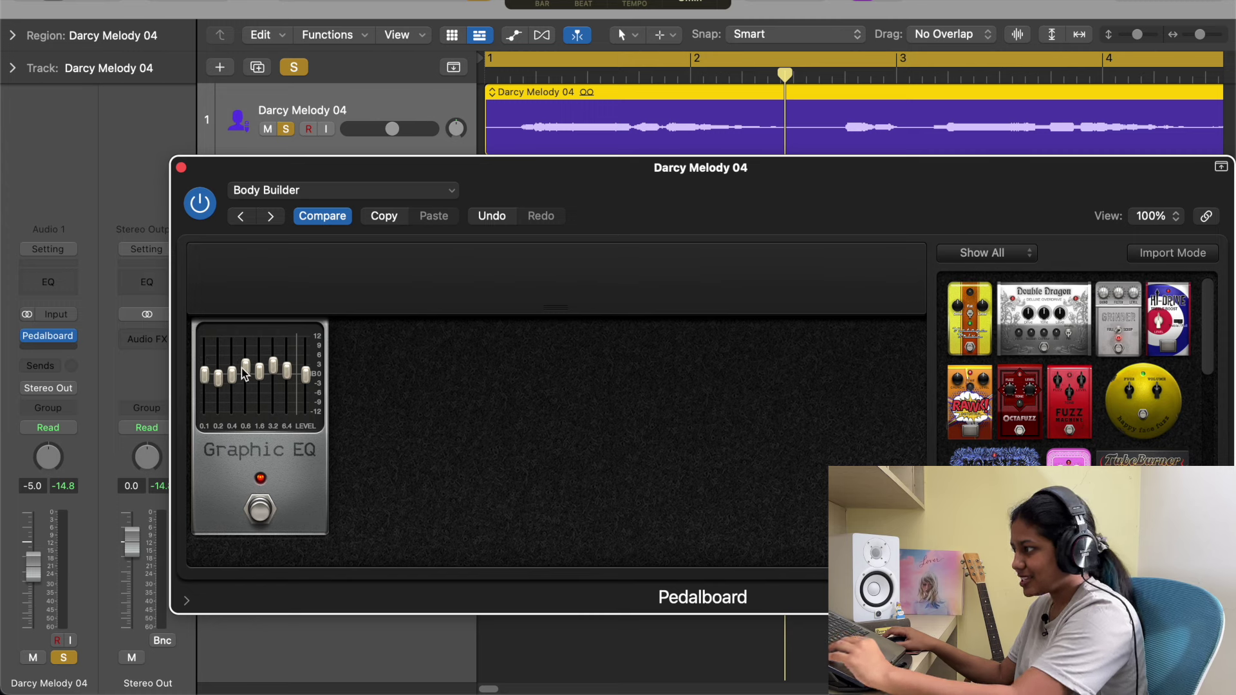
pyautogui.keyDown('alt'); pyautogui.click(245, 368); pyautogui.keyUp('alt')
pyautogui.press('space')
pyautogui.moveTo(271, 371); pyautogui.dragTo(232, 381)
pyautogui.keyDown('alt'); pyautogui.click(261, 377); pyautogui.keyUp('alt')
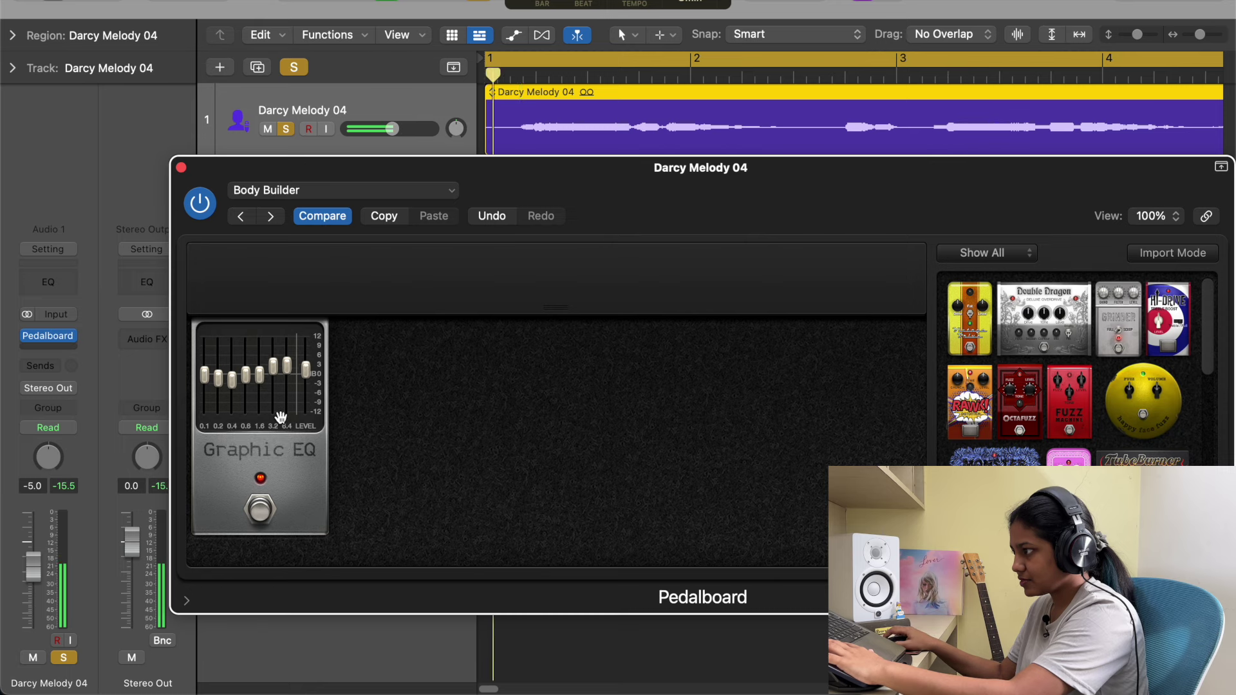
pyautogui.click(261, 510)
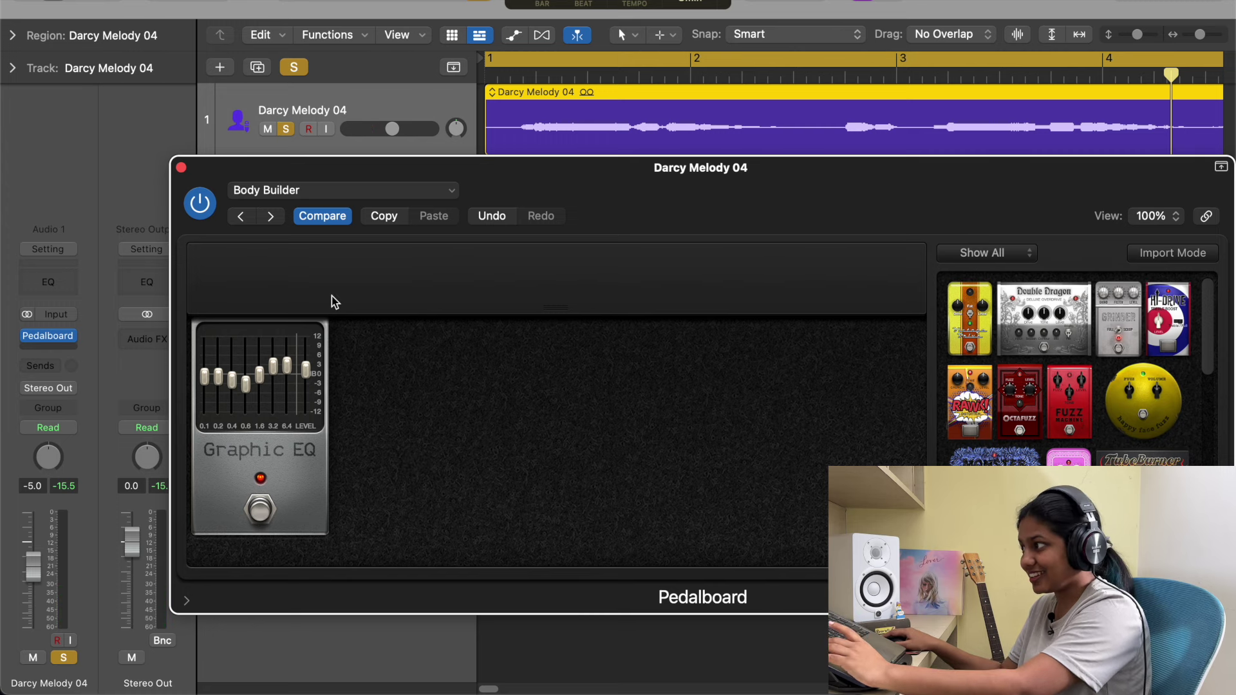
# Load the Slight Sparkle EQ preset in Pedalboard and play the melody through it
pyautogui.press(']')
pyautogui.click(339, 188)
pyautogui.moveTo(380, 639)
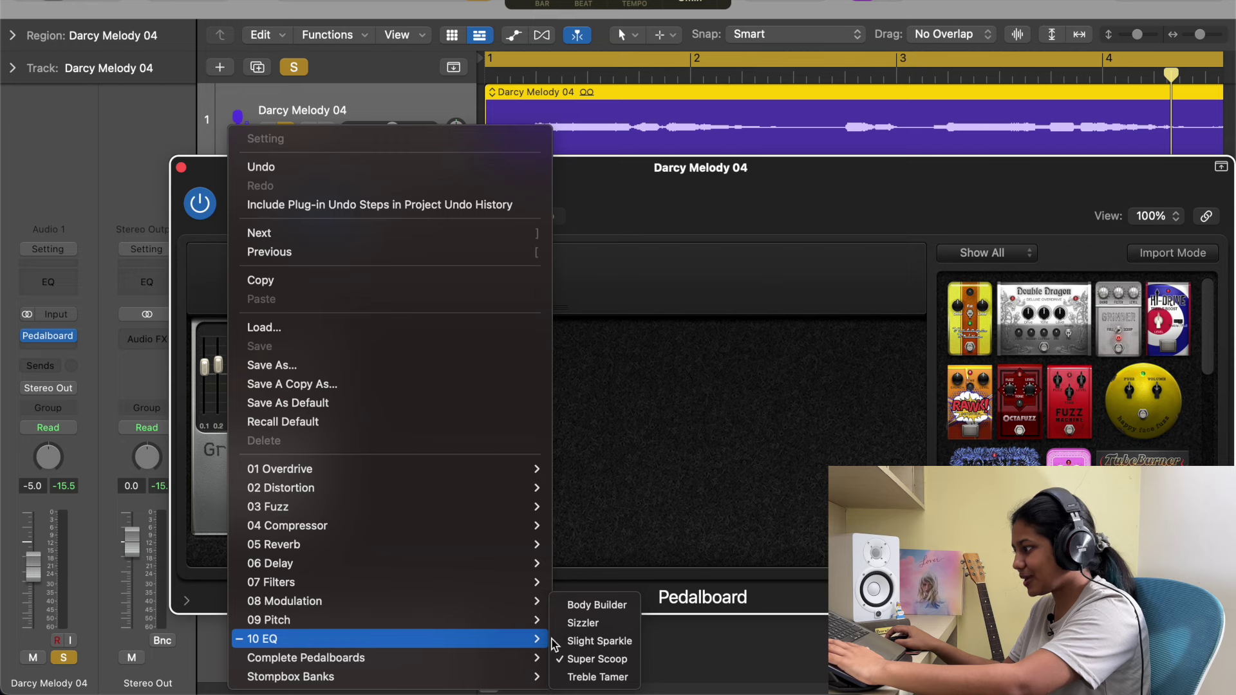
pyautogui.click(602, 640)
pyautogui.press('space')
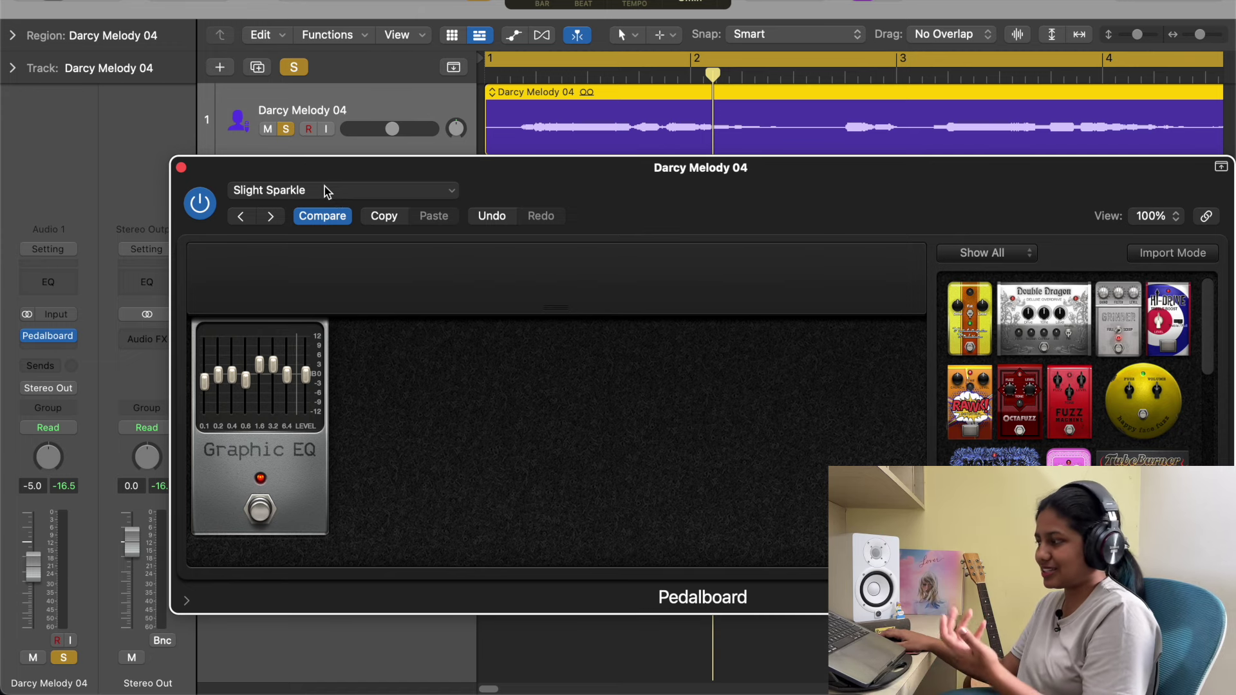
# Load the Long Vintage Spring reverb preset and adjust the Spring Box pedal's Mix and Tone knobs during playback
pyautogui.click(325, 186)
pyautogui.moveTo(291, 620)
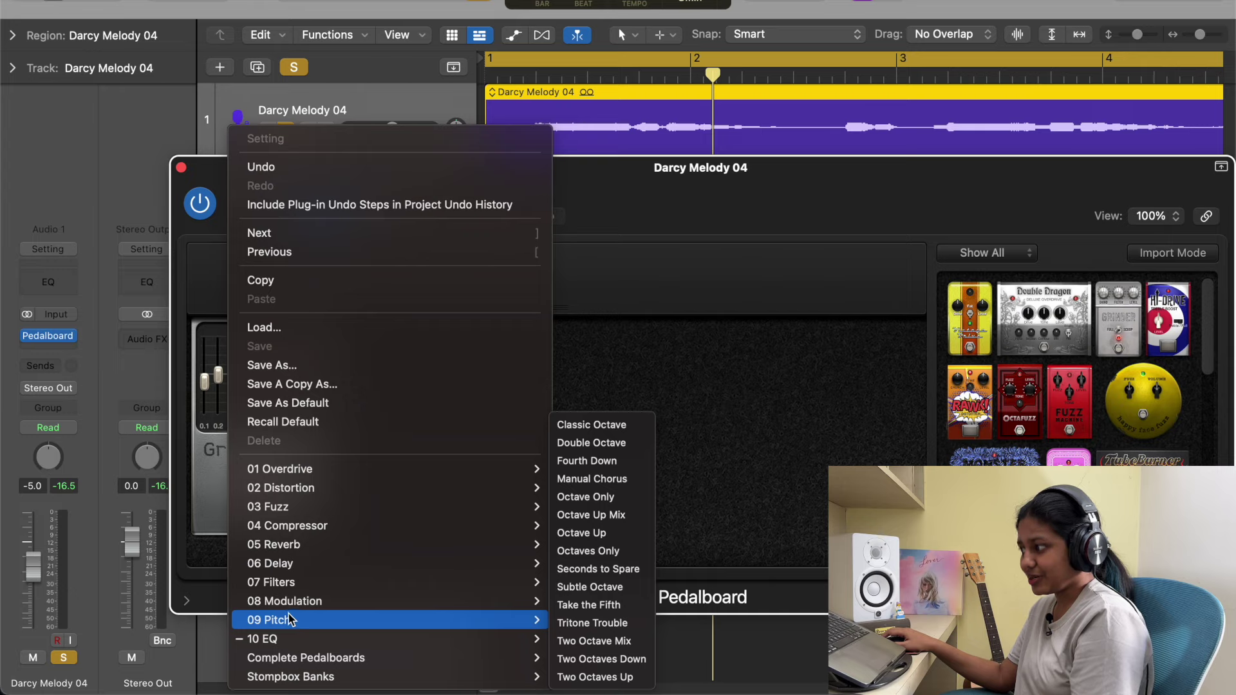
pyautogui.moveTo(290, 544)
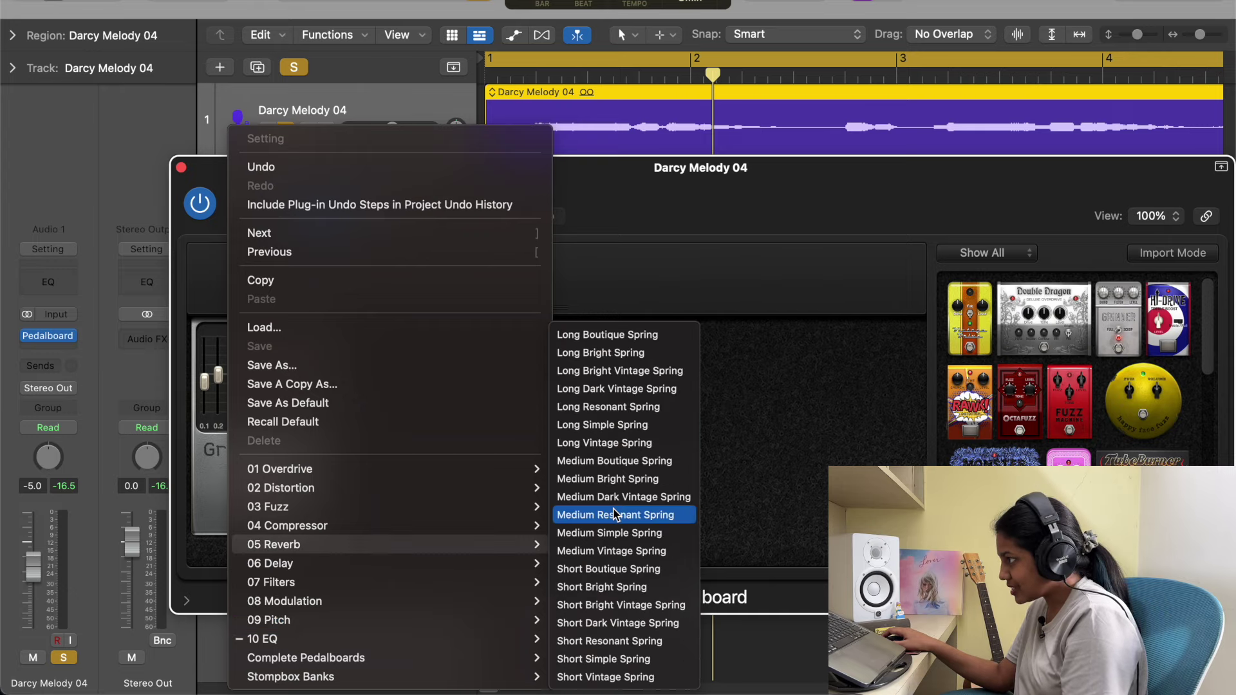
pyautogui.click(698, 446)
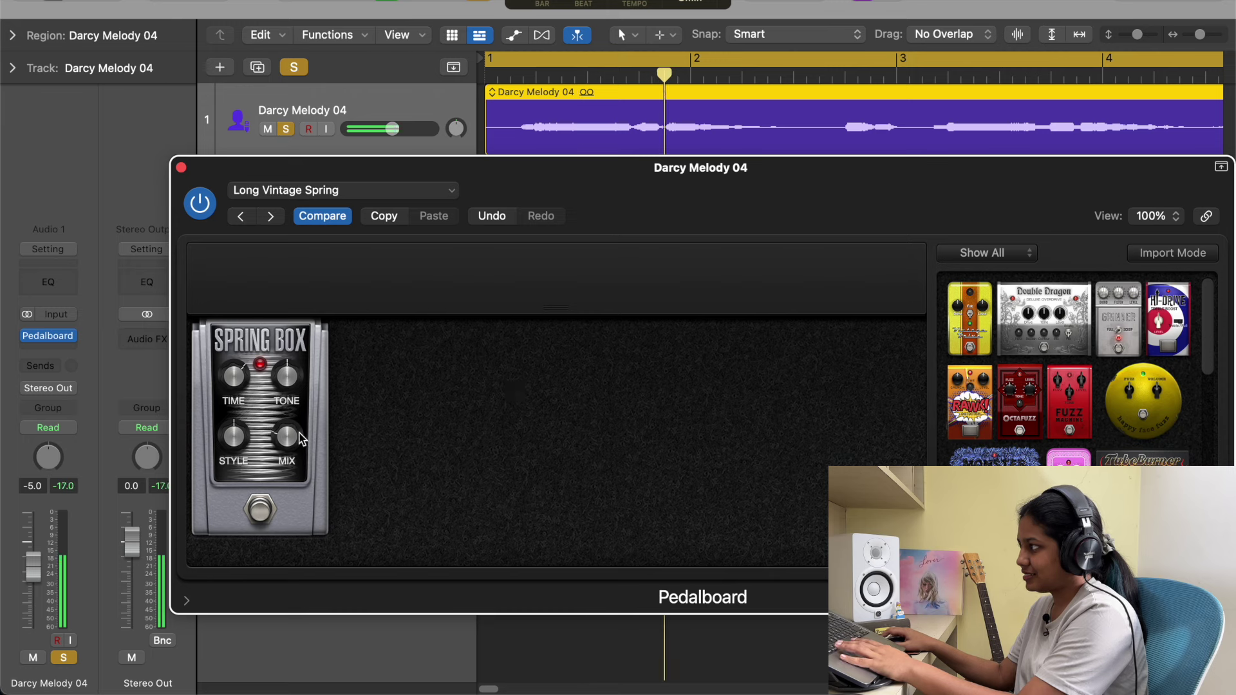
pyautogui.moveTo(291, 440); pyautogui.dragTo(292, 434)
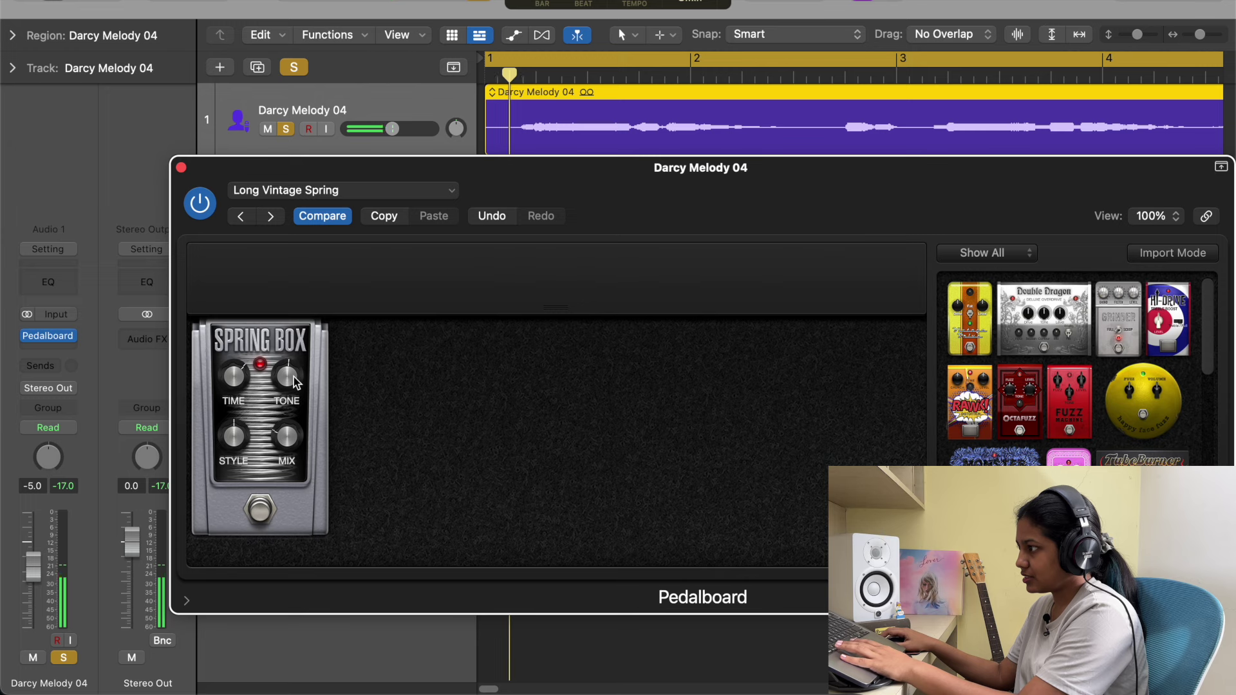
pyautogui.moveTo(293, 376); pyautogui.dragTo(294, 383)
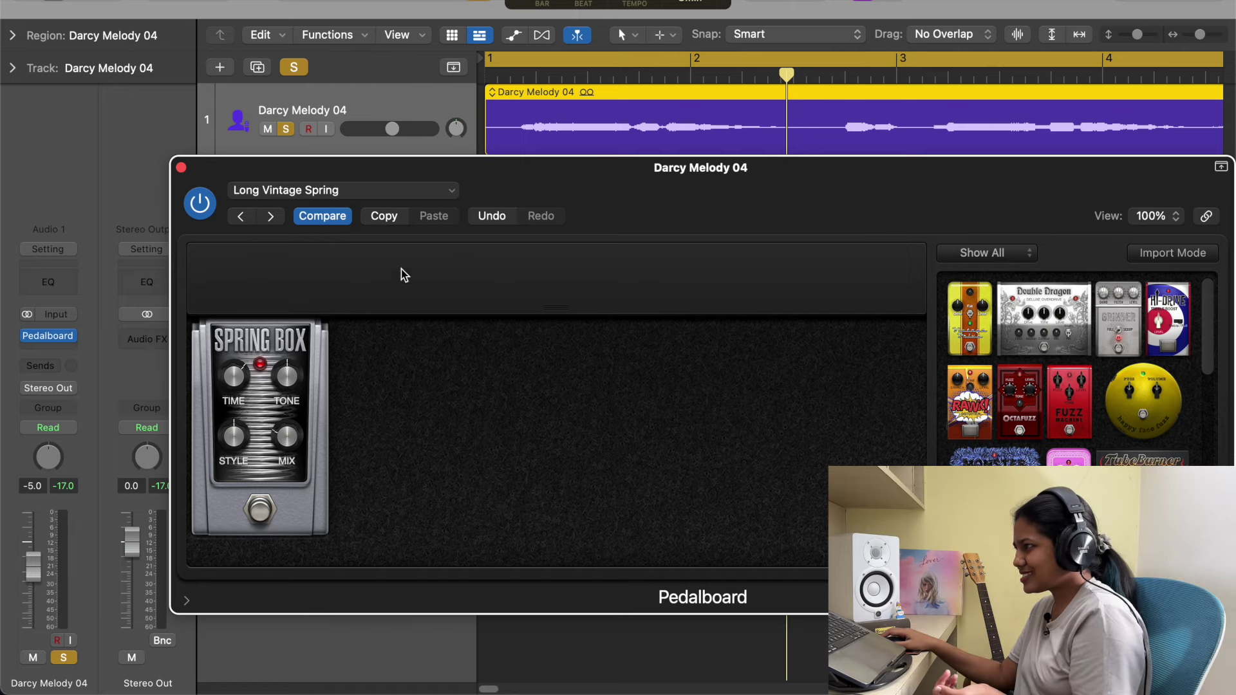
# Load the Short Bright Spring reverb preset and toggle the Spring Box pedal to compare the sound
pyautogui.click(419, 189)
pyautogui.click(475, 188)
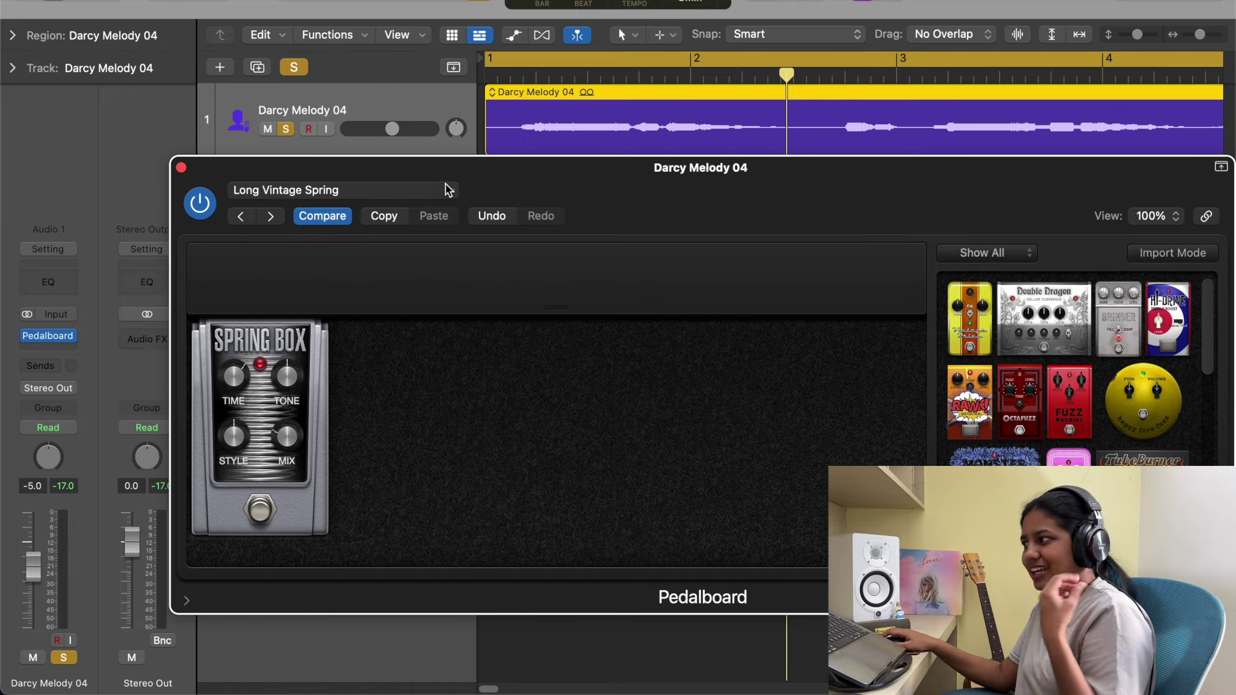
pyautogui.click(410, 198)
pyautogui.moveTo(534, 544)
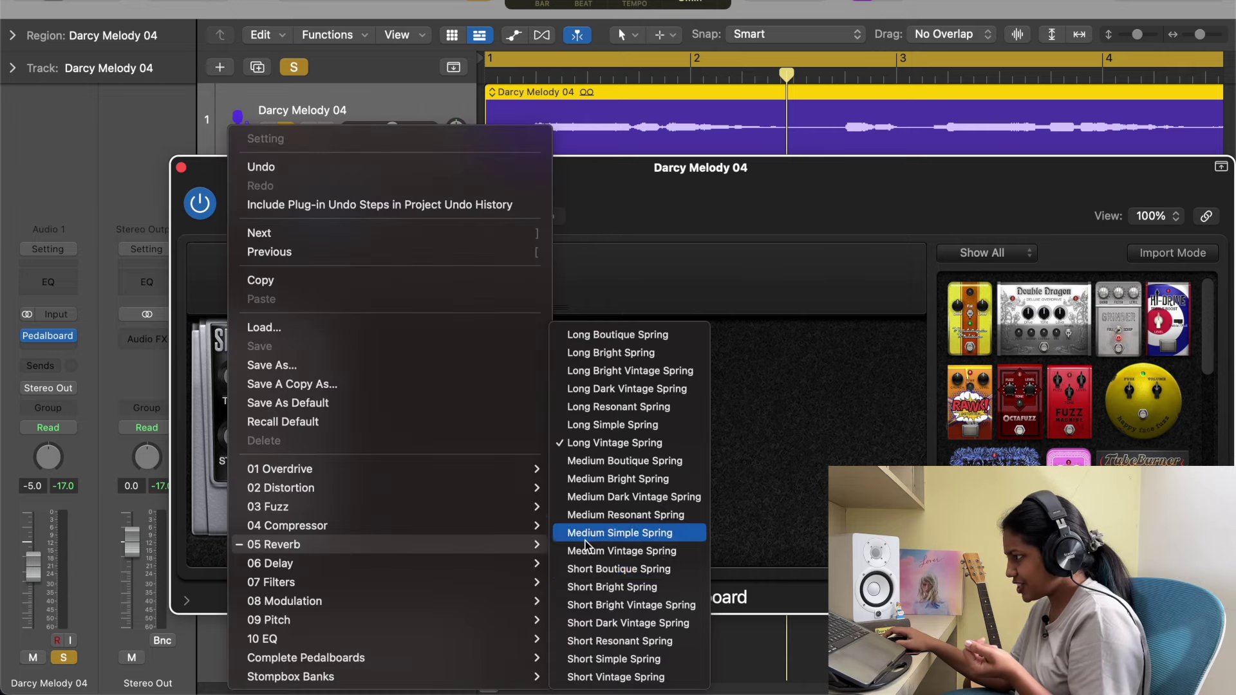
pyautogui.click(655, 589)
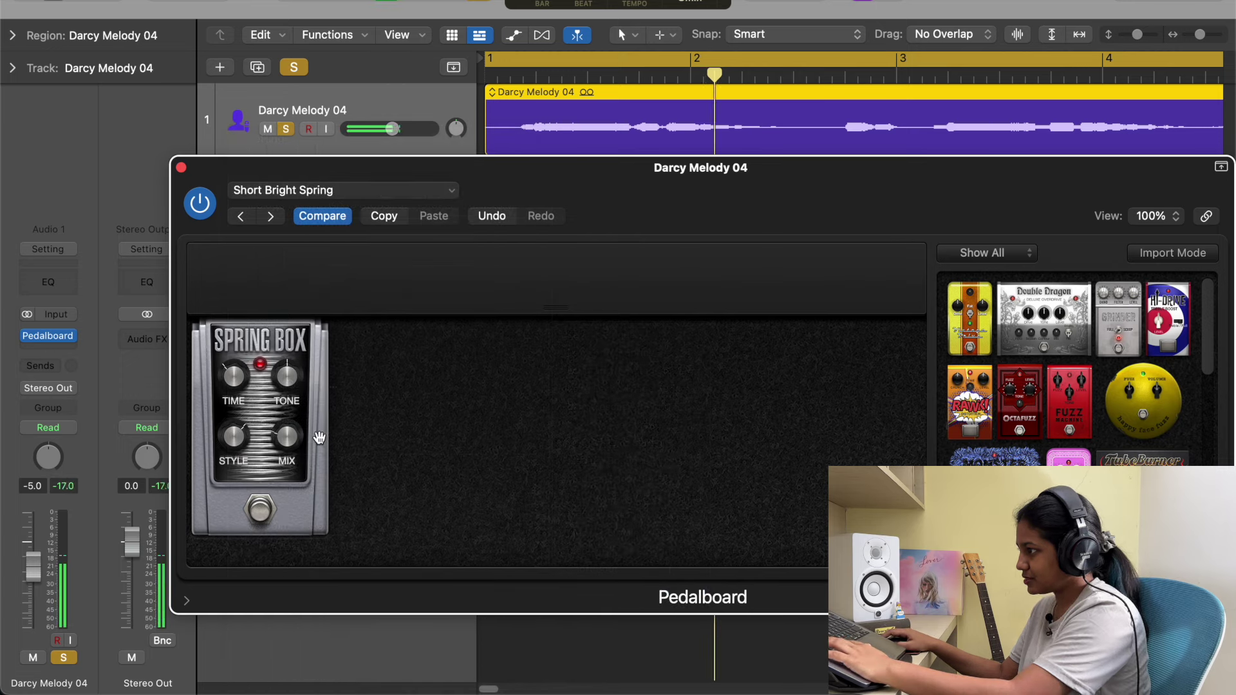
pyautogui.click(261, 512)
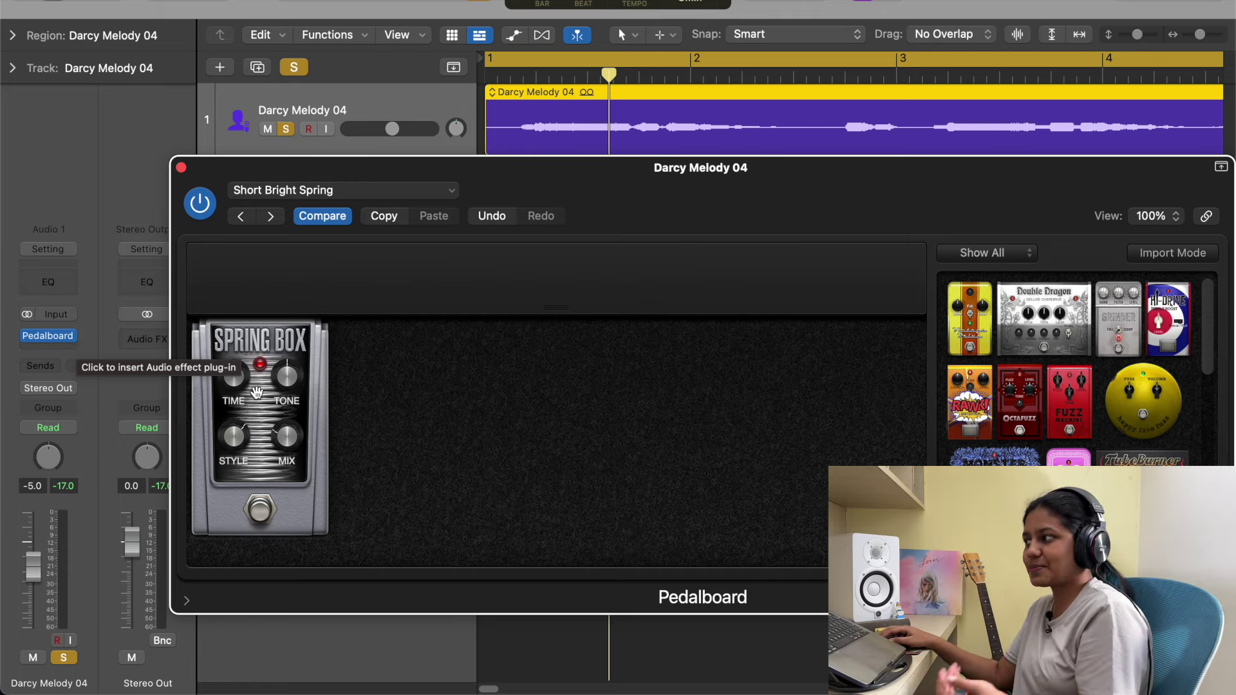
# Load the Basic Tape Delay preset in Pedalboard for the melody track
pyautogui.click(459, 195)
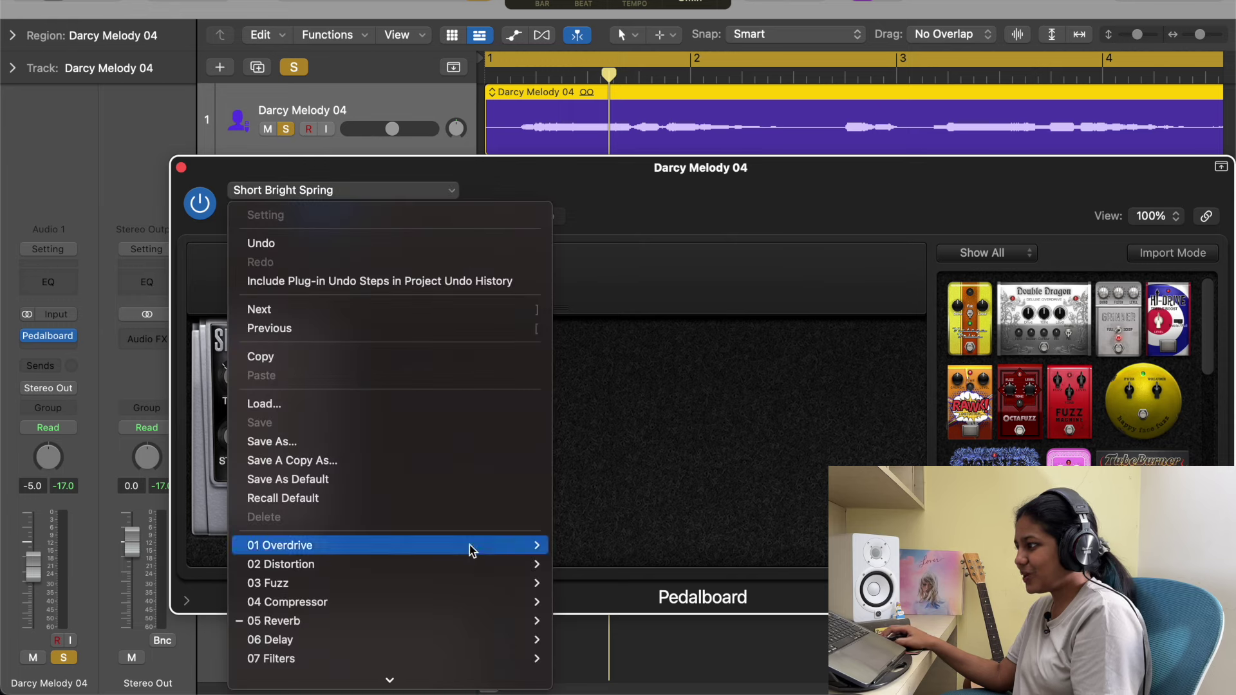
pyautogui.moveTo(413, 562)
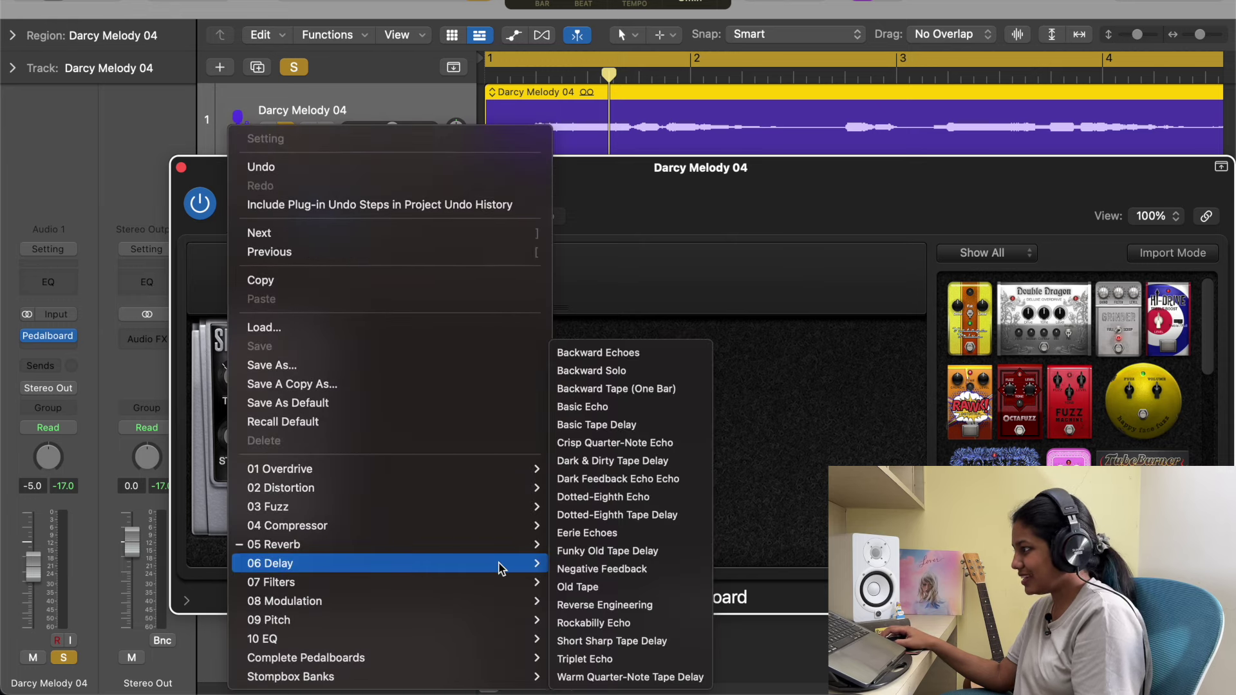
pyautogui.click(573, 425)
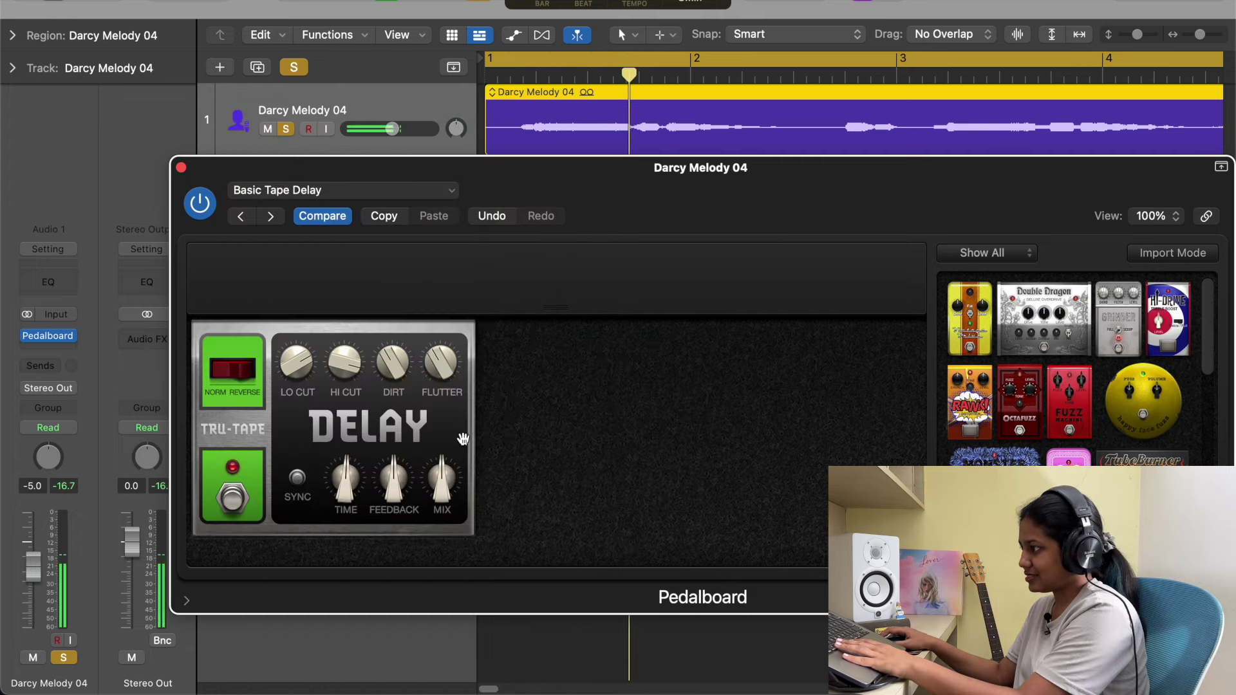
# Adjust the Mix knob on the Tru-Tape Delay pedal during playback
pyautogui.moveTo(441, 478); pyautogui.dragTo(454, 524)
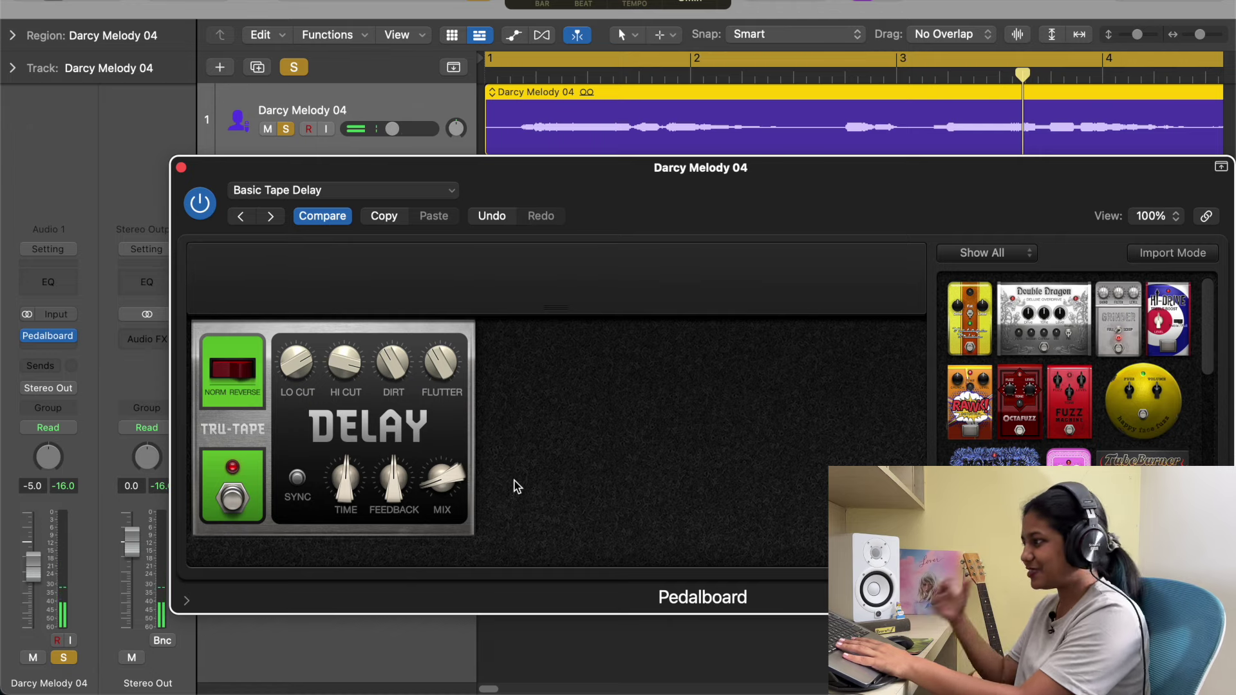
# Load the Triplet Echo delay preset and adjust the Blue Echo pedal's Mix knob while auditioning it
pyautogui.click(341, 190)
pyautogui.click(647, 657)
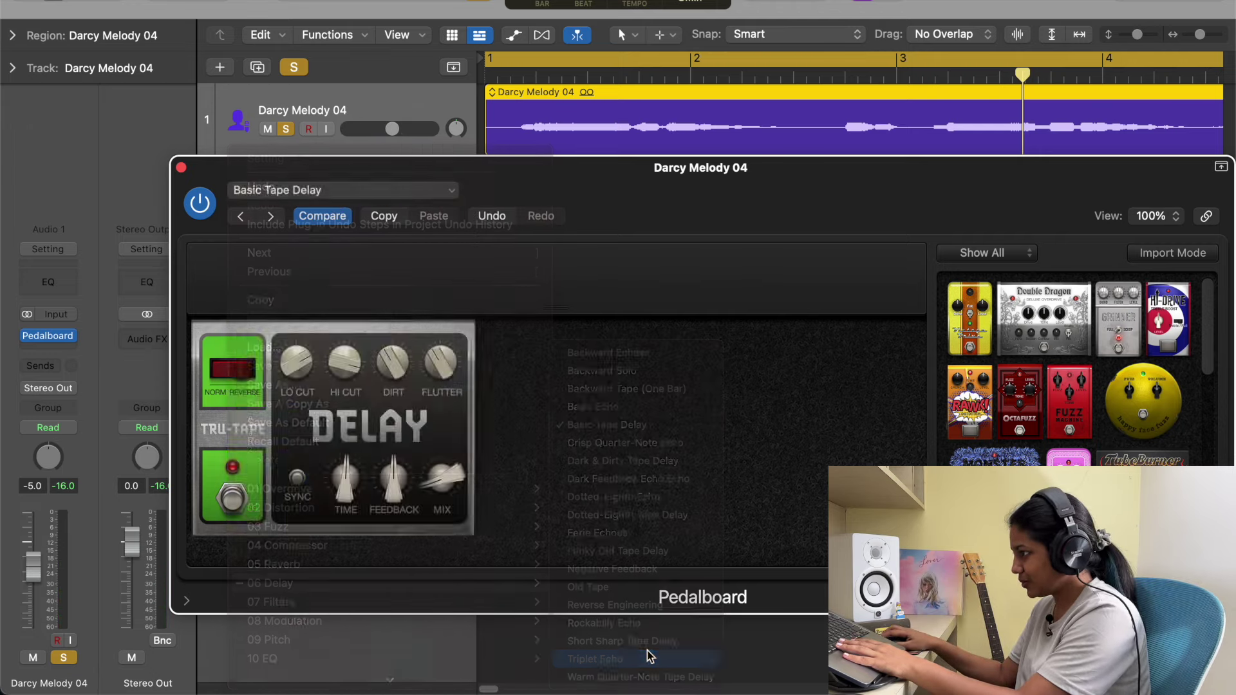
pyautogui.moveTo(307, 362); pyautogui.dragTo(310, 360)
pyautogui.press('space')
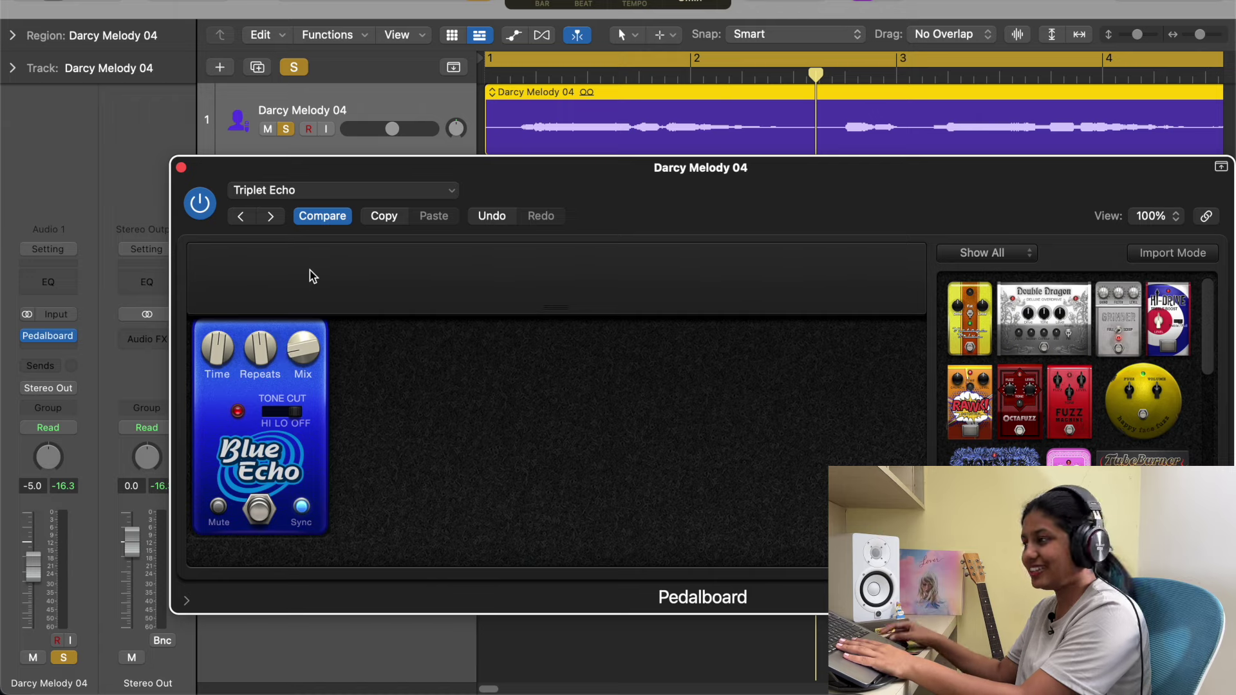
# Load the Subtle Squash compressor preset and play the melody through it from the start
pyautogui.click(312, 192)
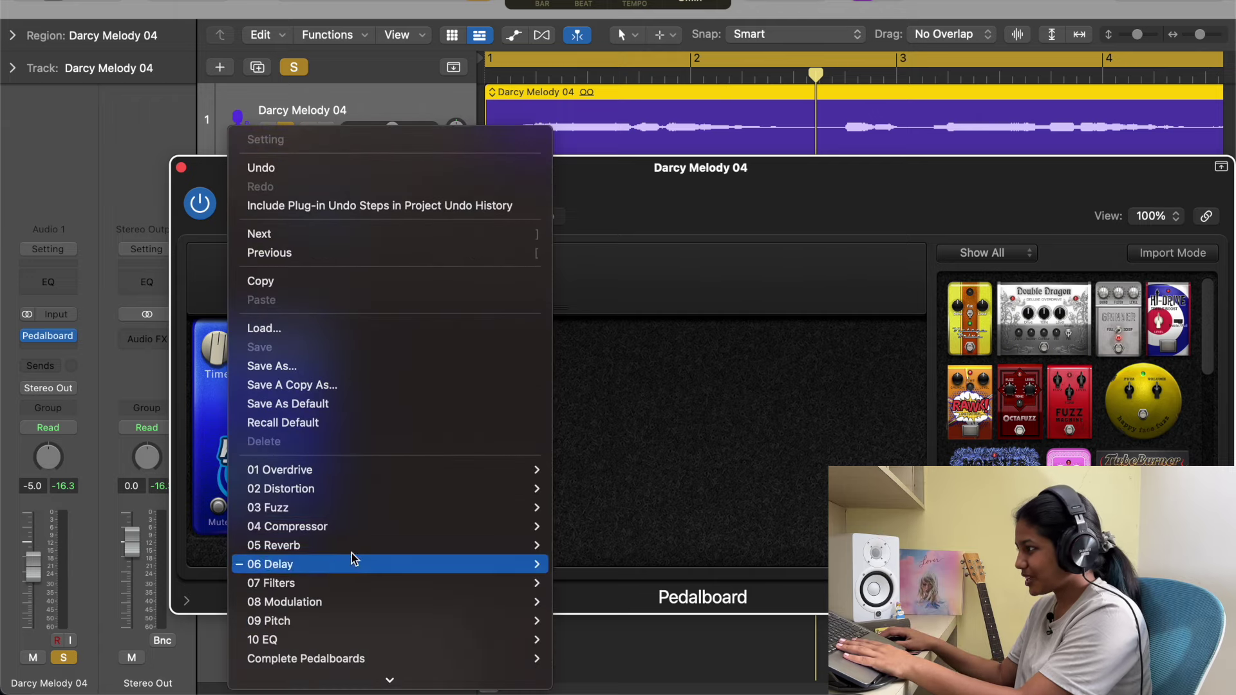
pyautogui.moveTo(338, 526)
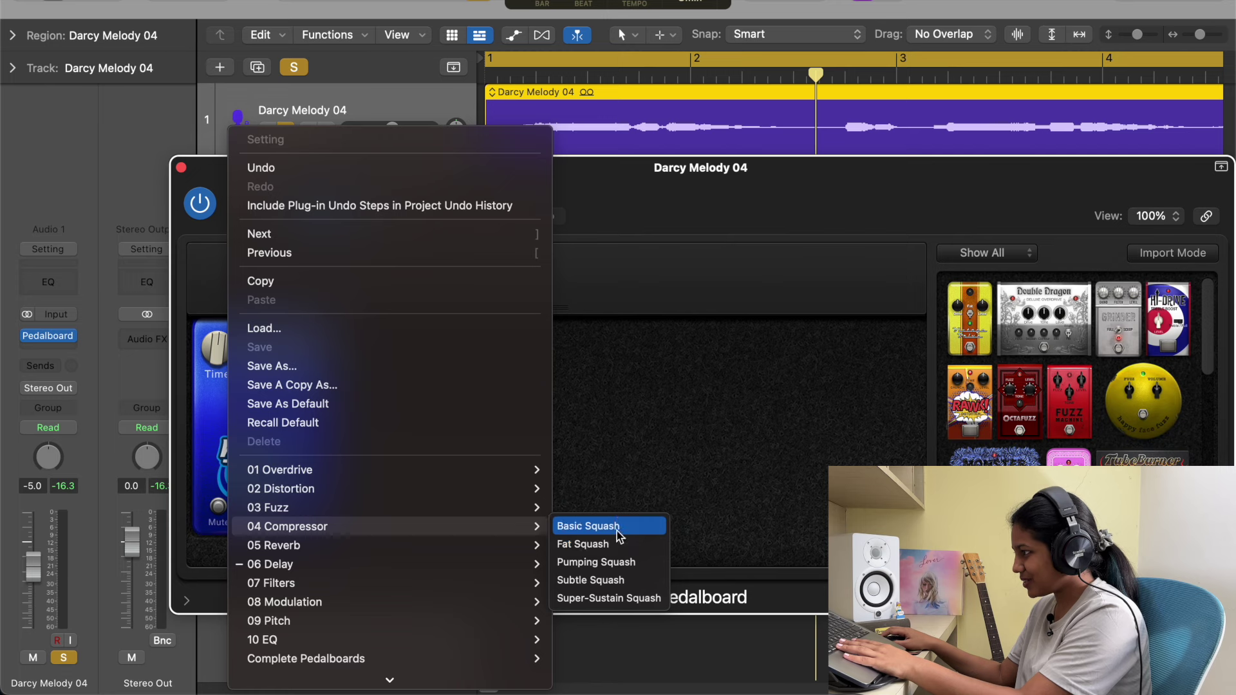
pyautogui.click(595, 580)
pyautogui.press('Return')
pyautogui.press('space')
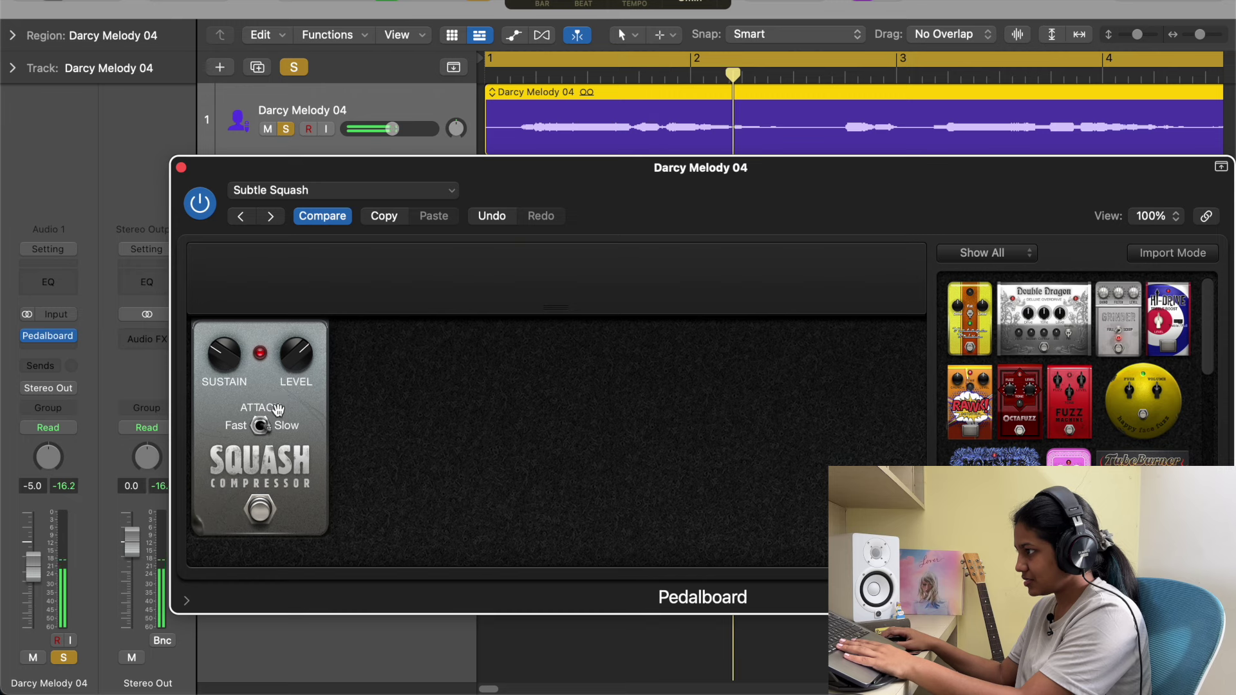
# Adjust the Squash Compressor's Sustain knob and switch its Attack setting during playback, and stop the playback
pyautogui.moveTo(222, 358); pyautogui.dragTo(238, 398)
pyautogui.moveTo(296, 362)
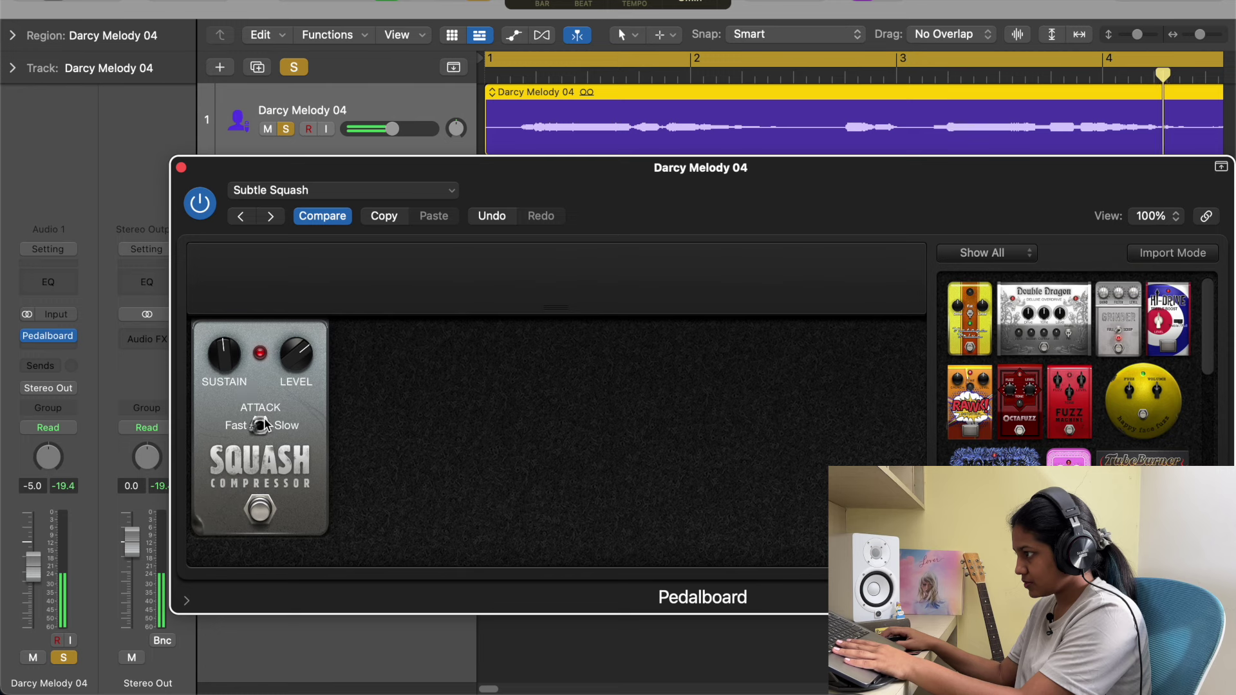
pyautogui.click(263, 422)
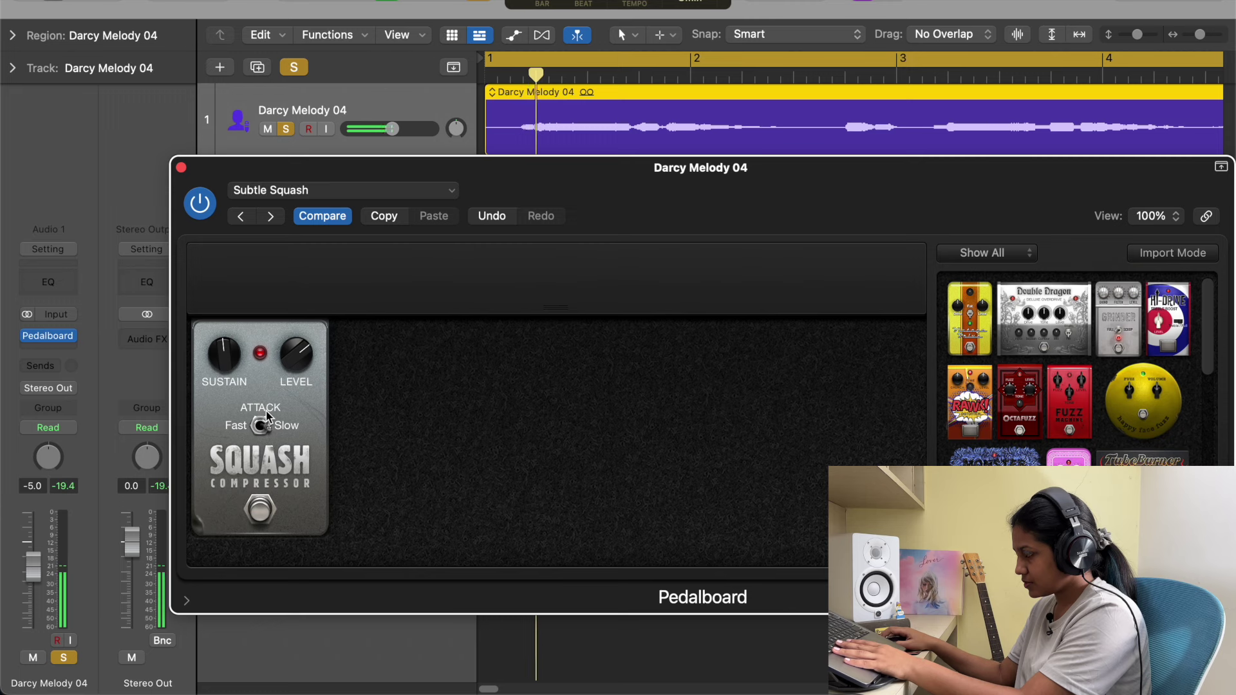
pyautogui.press('space')
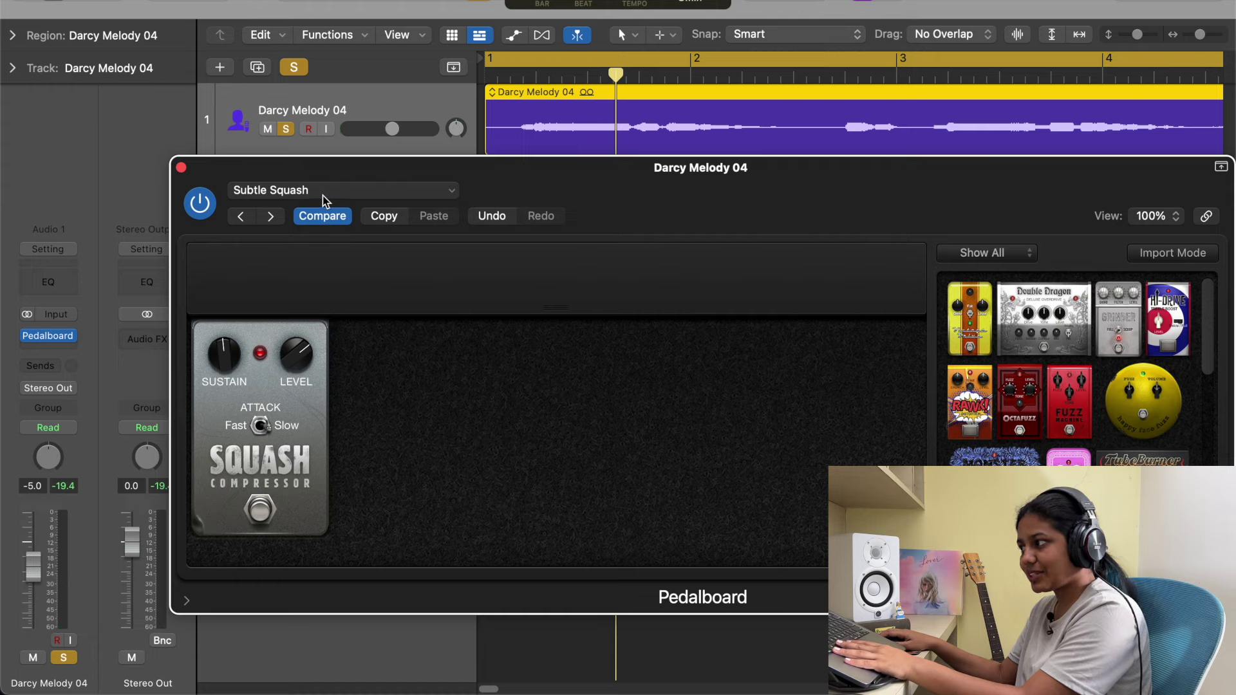
# Load the Pumping Squash compressor preset and look over the available preset categories
pyautogui.click(323, 196)
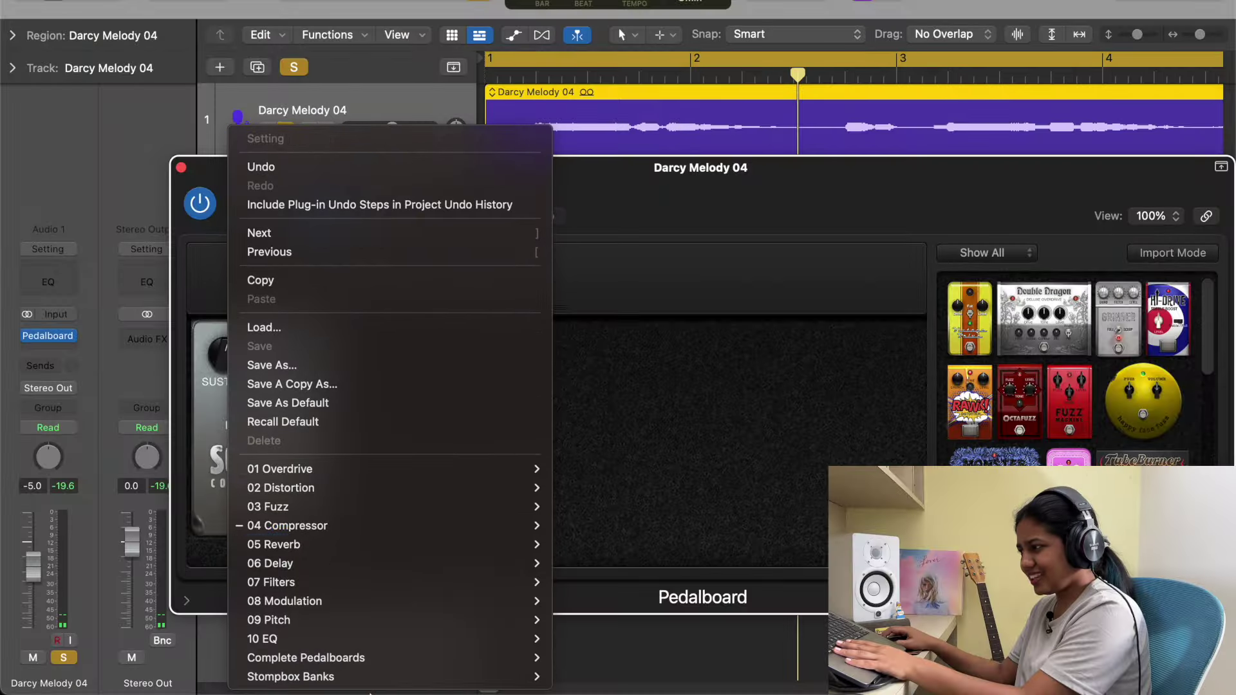
pyautogui.moveTo(392, 535)
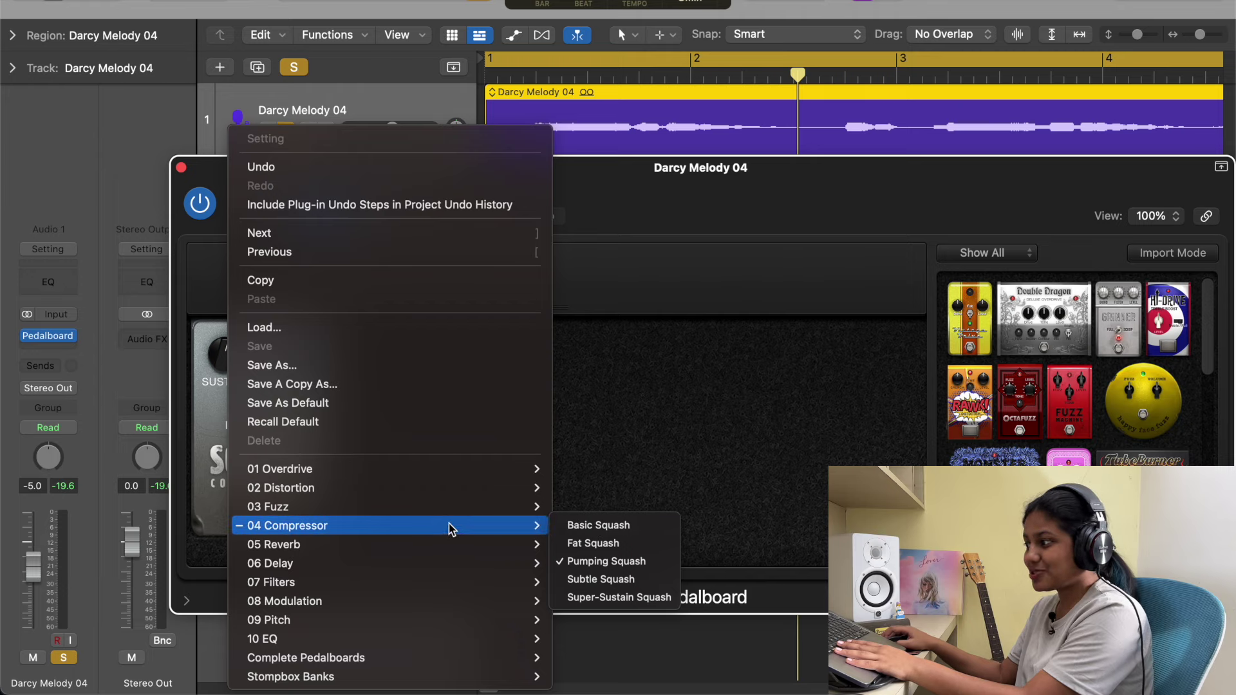
pyautogui.moveTo(341, 641)
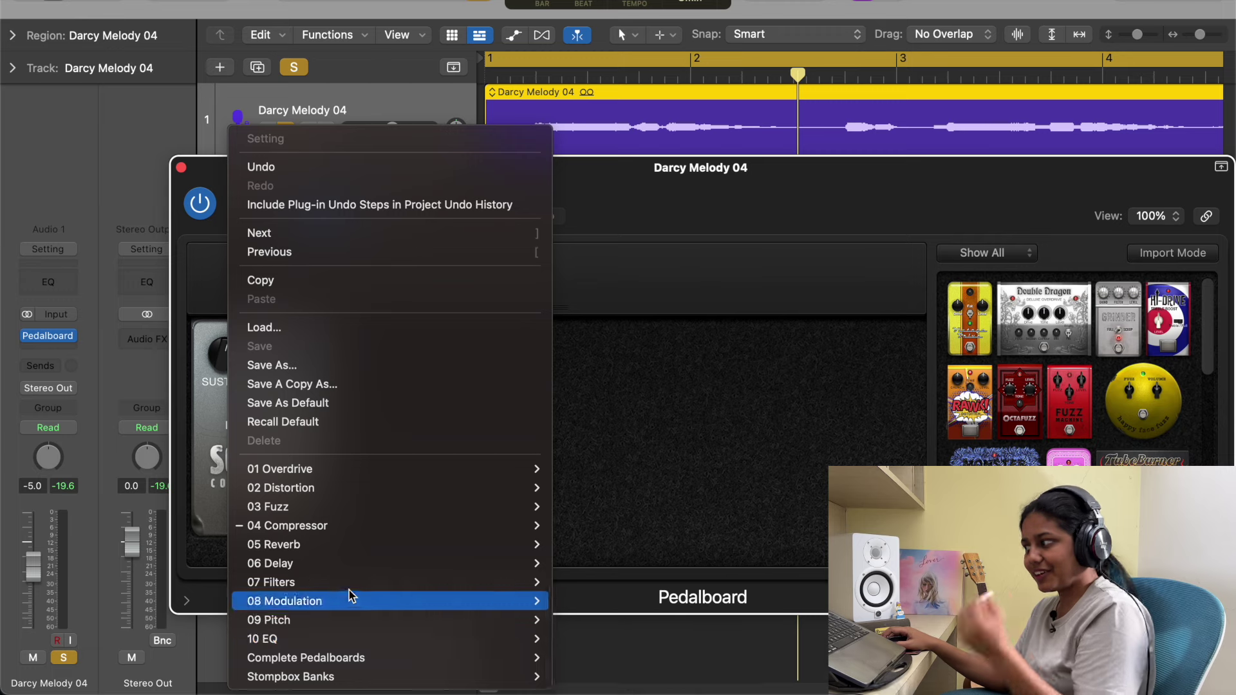
pyautogui.moveTo(358, 544)
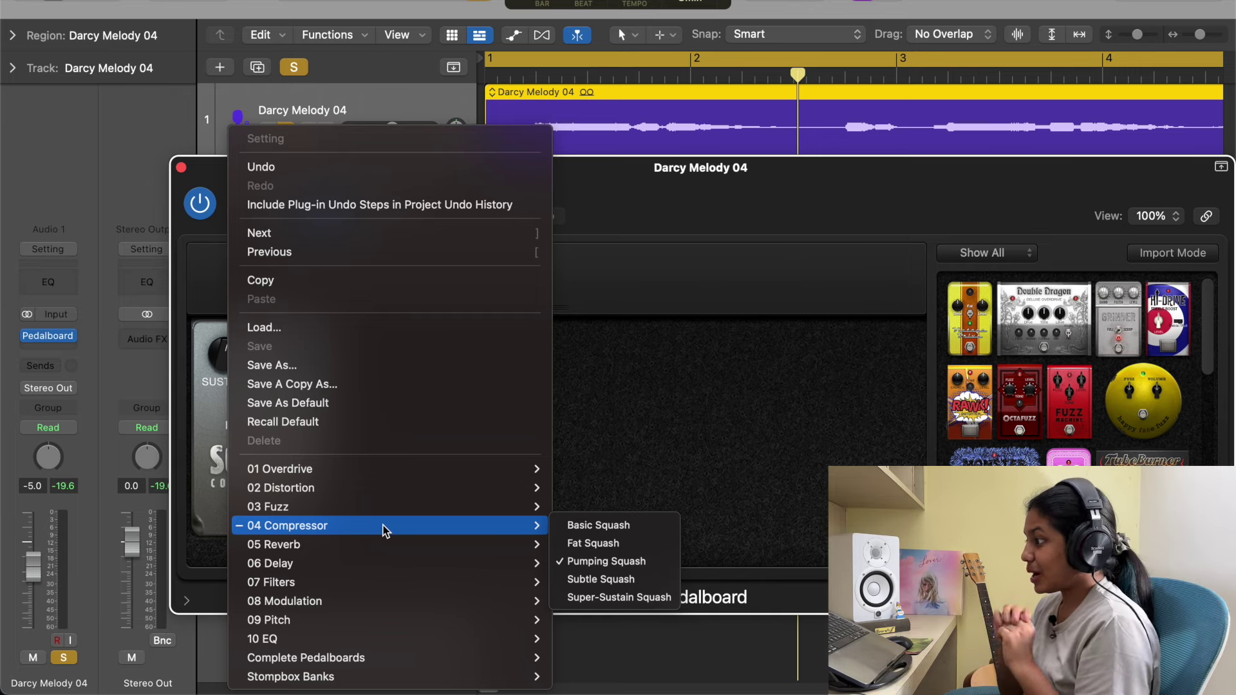
pyautogui.moveTo(323, 475)
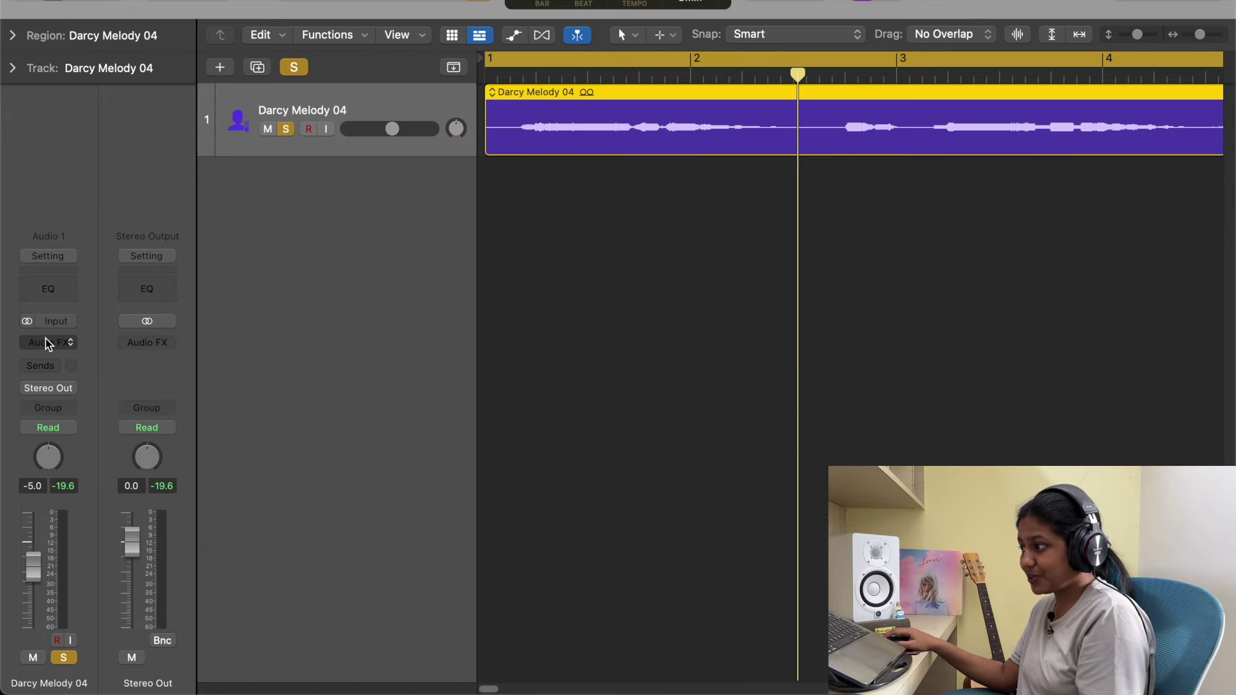
# Insert the stereo Heavenly Chorus modulation stompbox on the melody track and play the track through it
pyautogui.click(46, 343)
pyautogui.moveTo(127, 489)
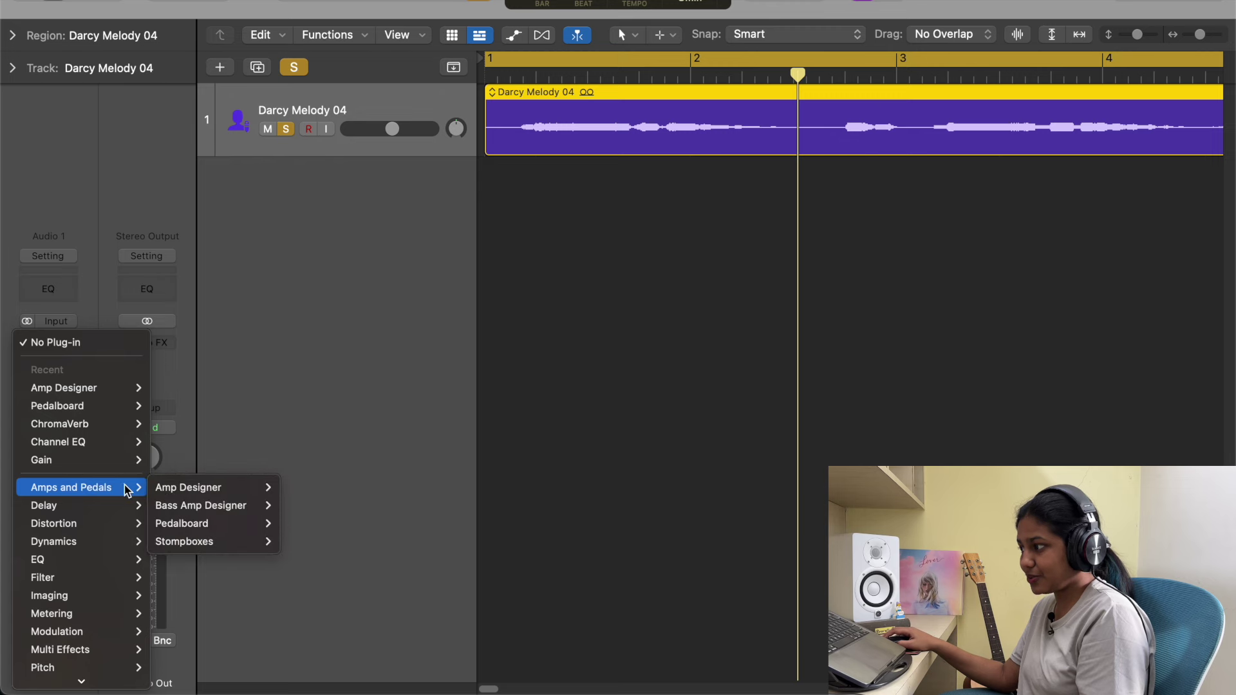
pyautogui.moveTo(171, 547)
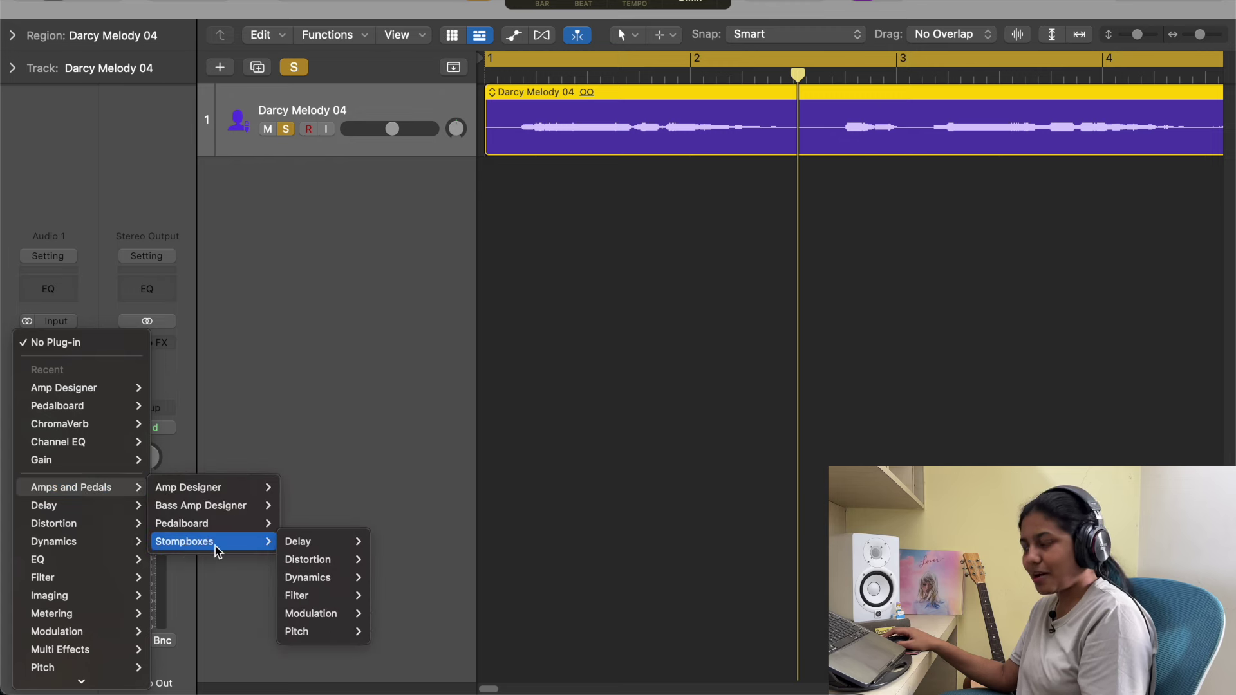
pyautogui.moveTo(295, 545)
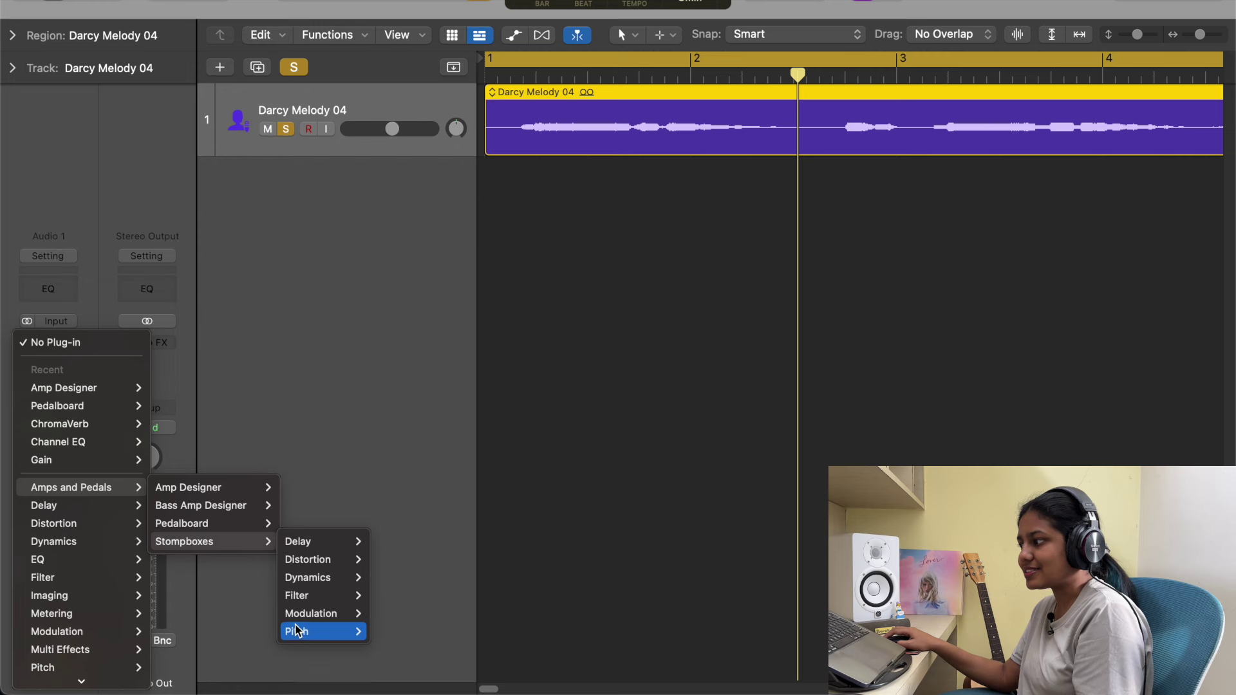
pyautogui.moveTo(302, 619)
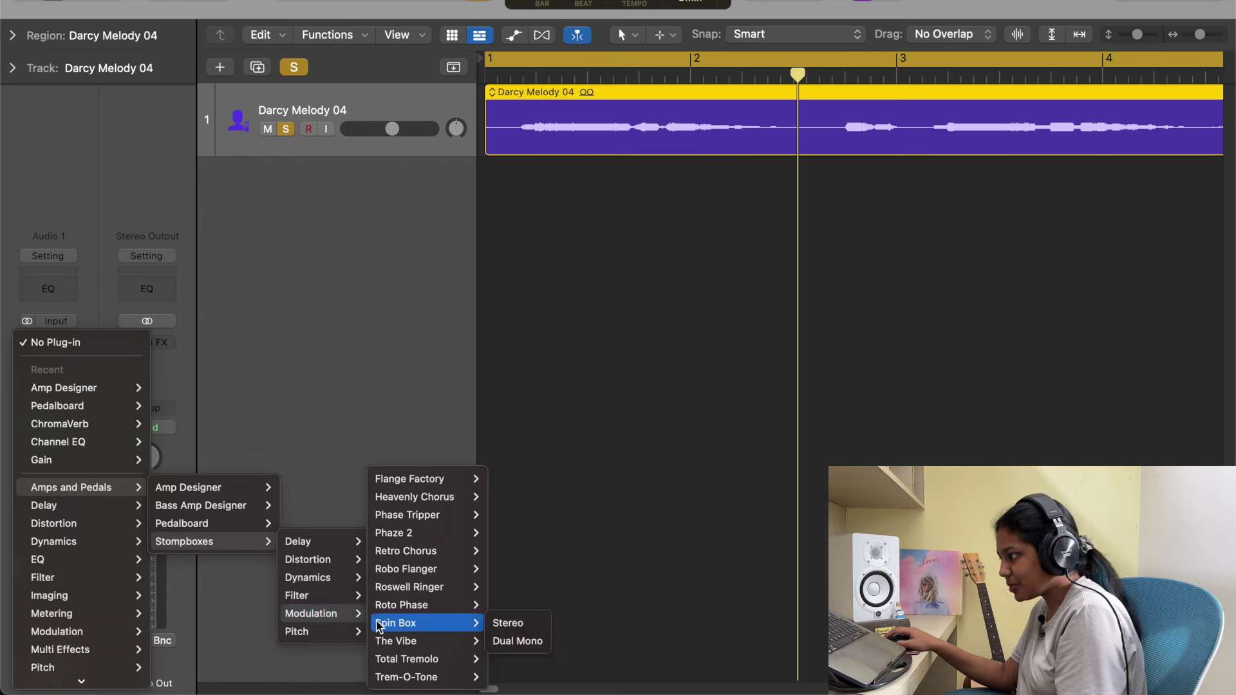
pyautogui.moveTo(435, 552)
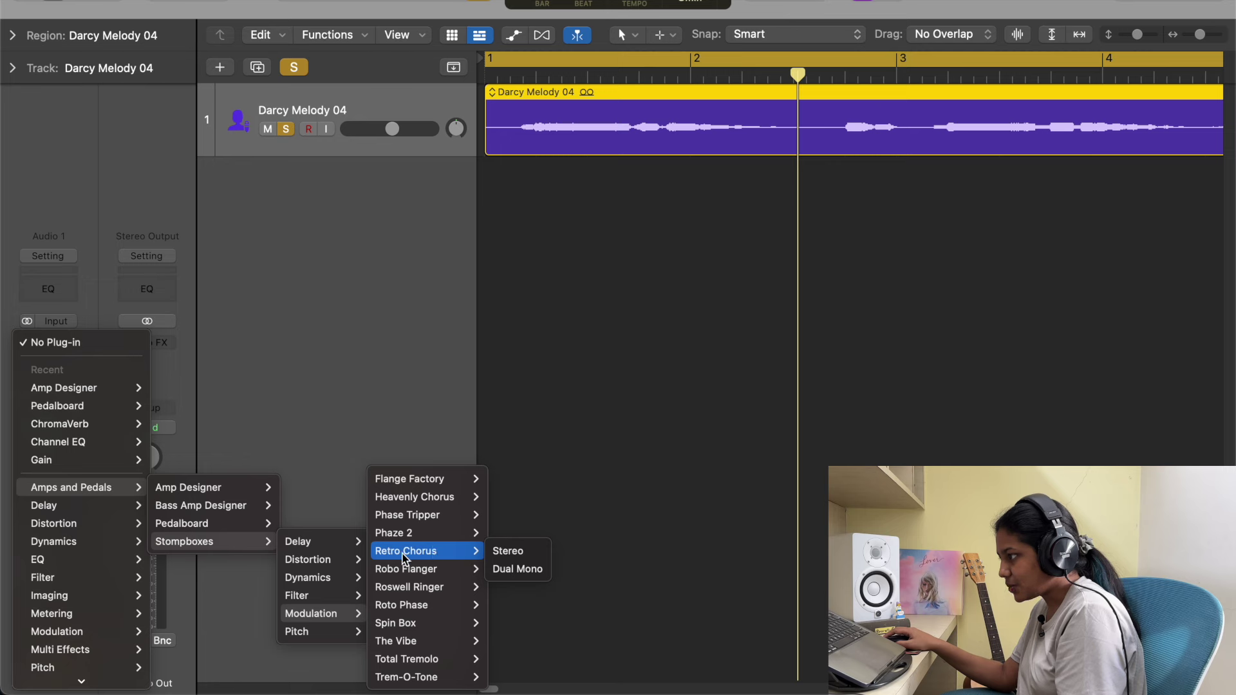
pyautogui.moveTo(438, 497)
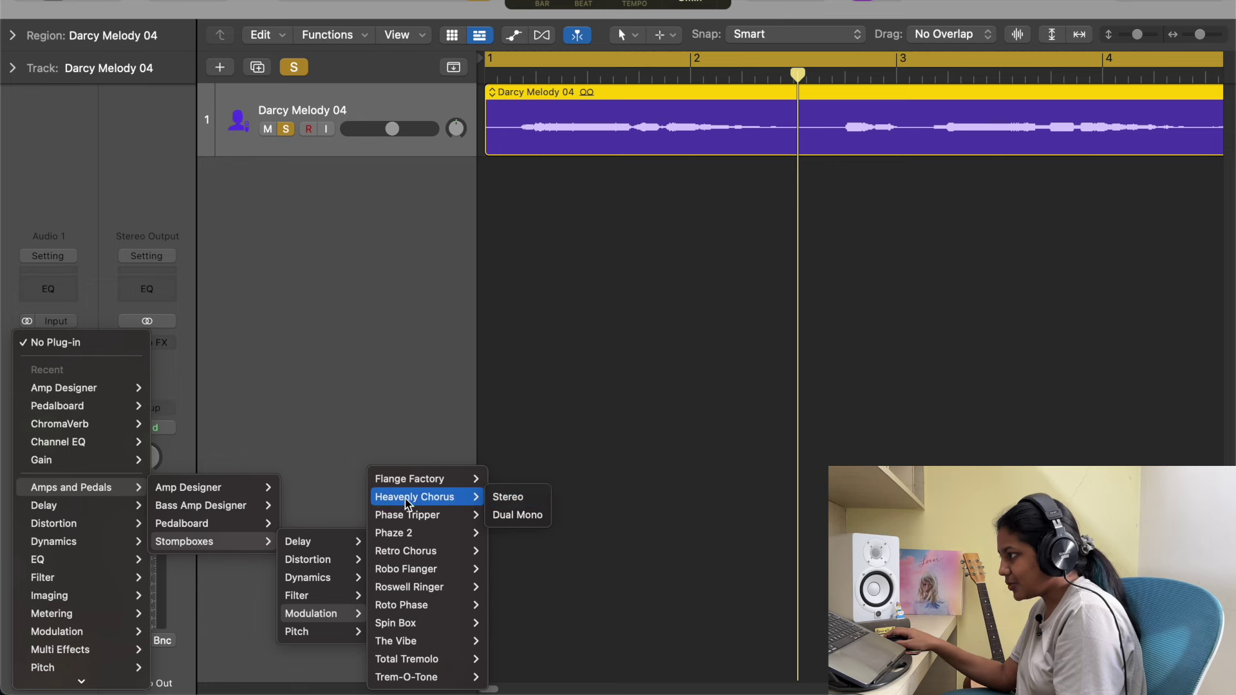
pyautogui.click(544, 498)
pyautogui.press('Return')
pyautogui.press('space')
# Adjust the Heavenly Chorus pedal's Depth and set its Density to about 46% during playback
pyautogui.moveTo(503, 341)
pyautogui.moveTo(511, 278); pyautogui.dragTo(510, 289)
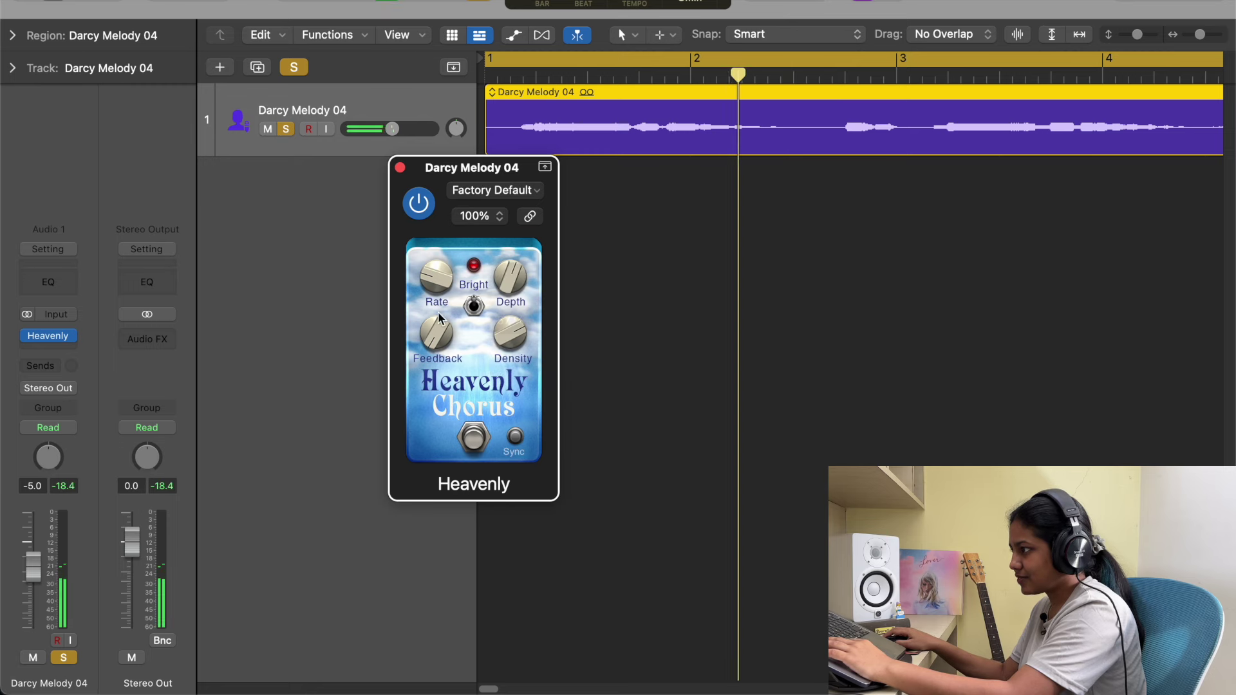
pyautogui.moveTo(511, 342); pyautogui.dragTo(525, 366)
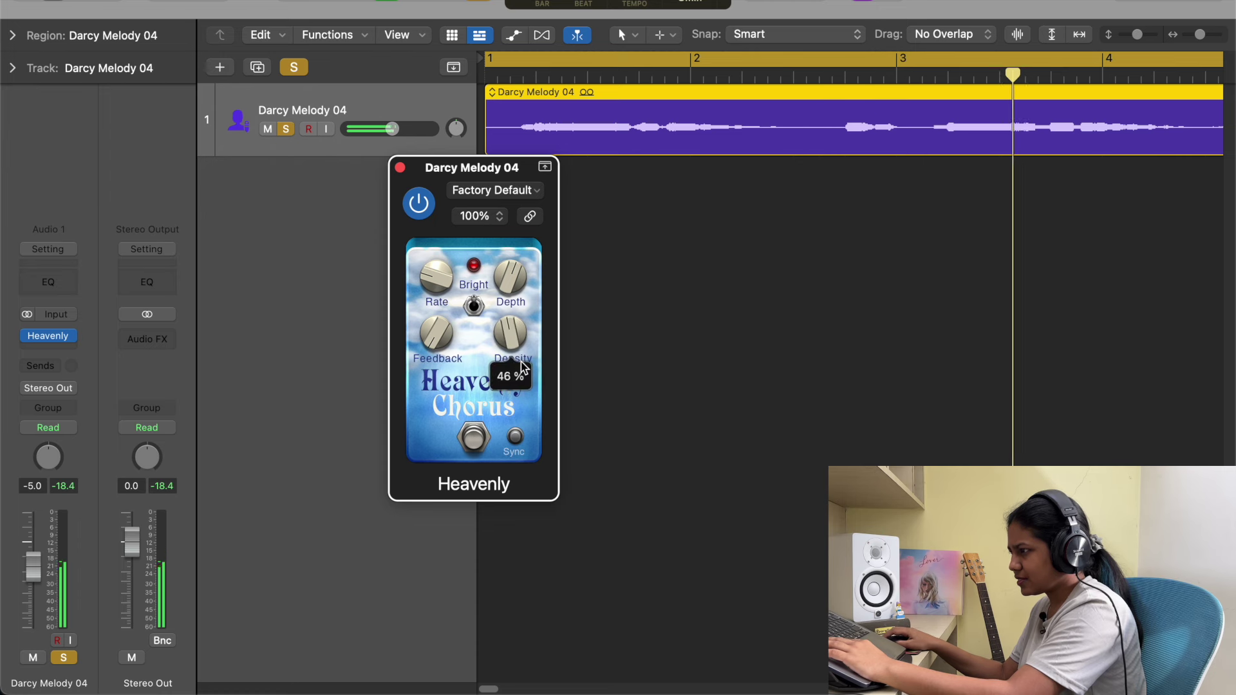
# Replace the Heavenly Chorus on the melody track with the Graphic EQ stompbox
pyautogui.click(71, 335)
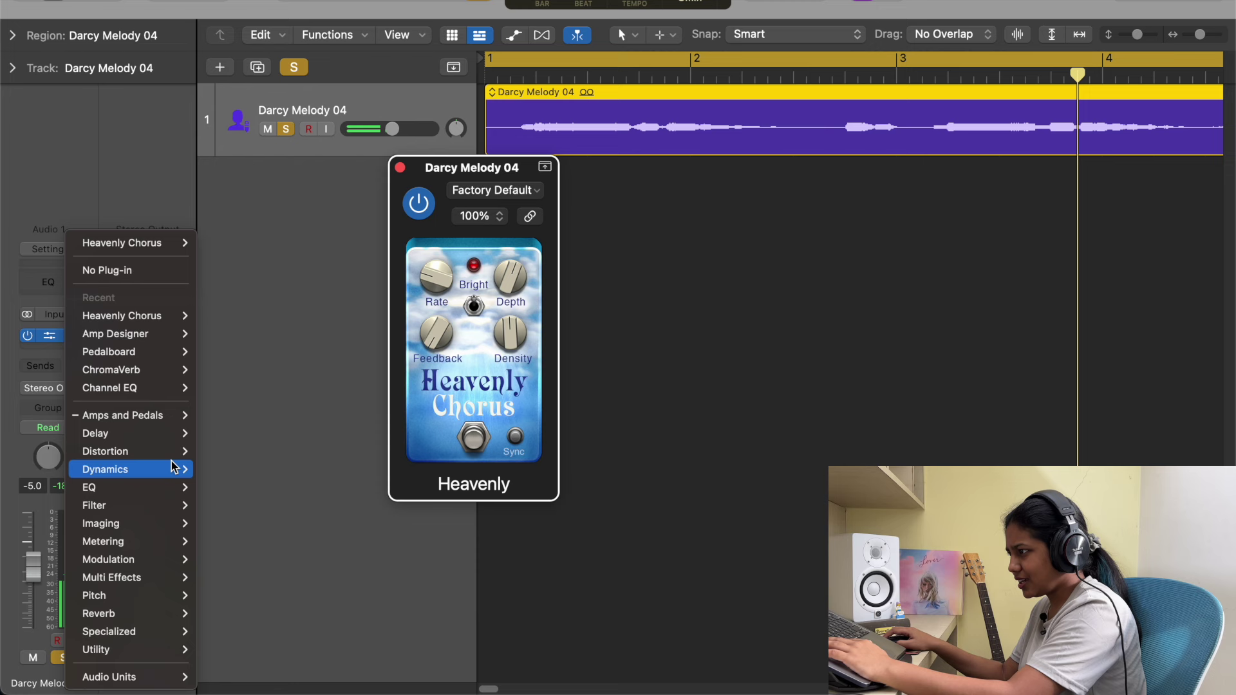
pyautogui.click(93, 327)
# Look over the Stompboxes plug-in categories for the melody track, and close the Graphic EQ window
pyautogui.click(67, 335)
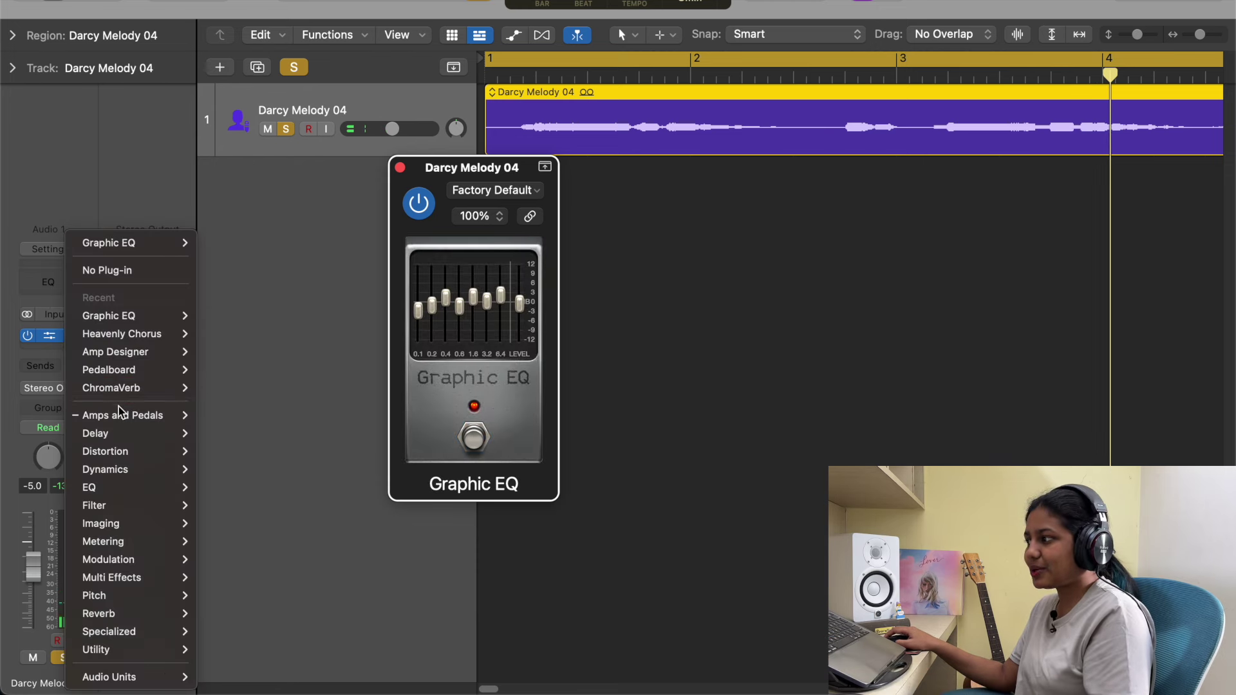
pyautogui.moveTo(122, 417)
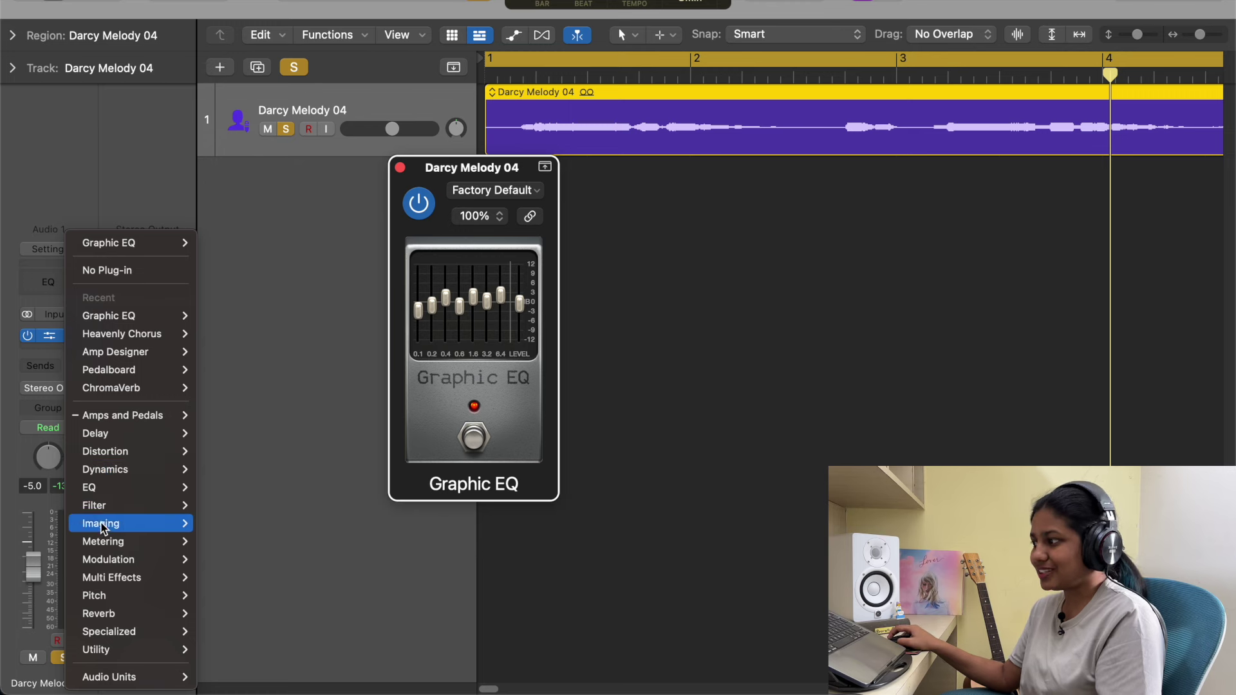
pyautogui.moveTo(113, 602)
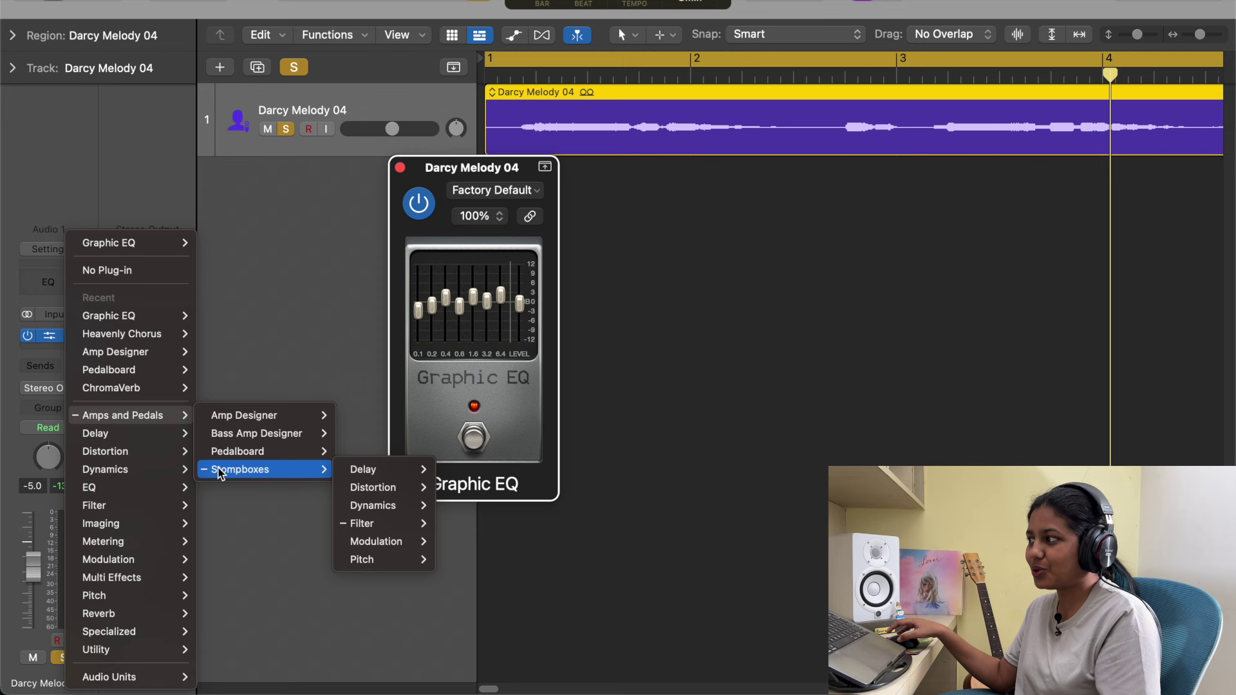
pyautogui.click(230, 379)
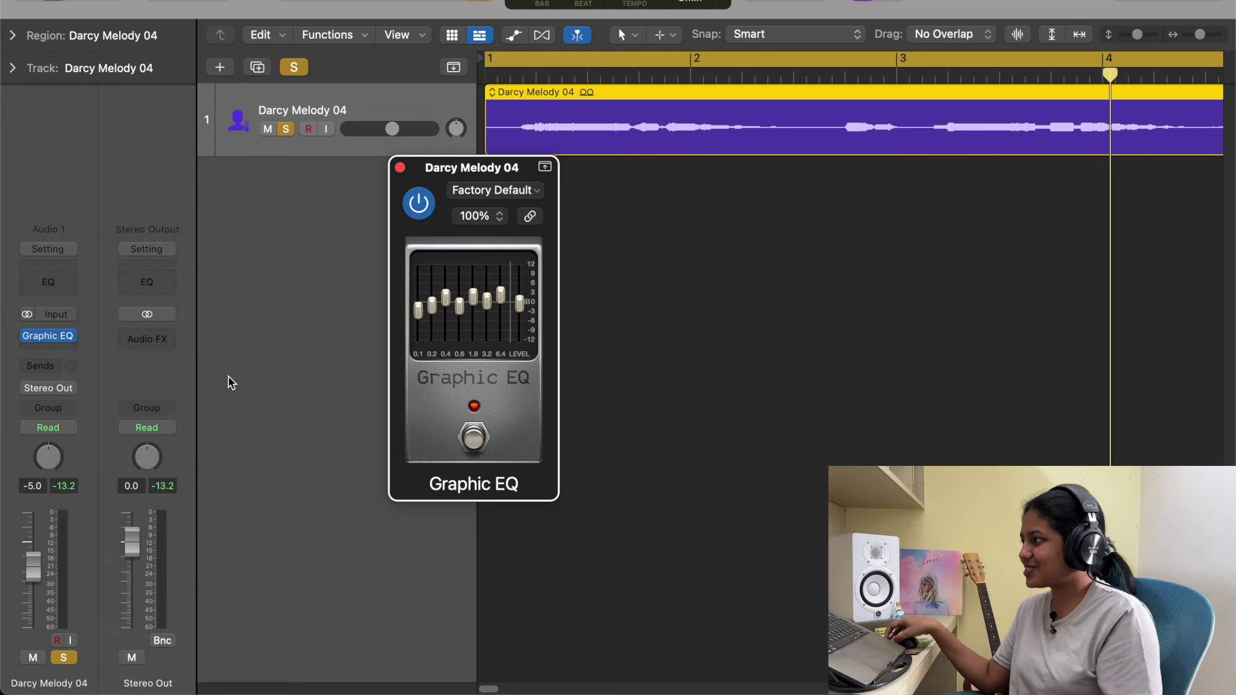
pyautogui.click(400, 168)
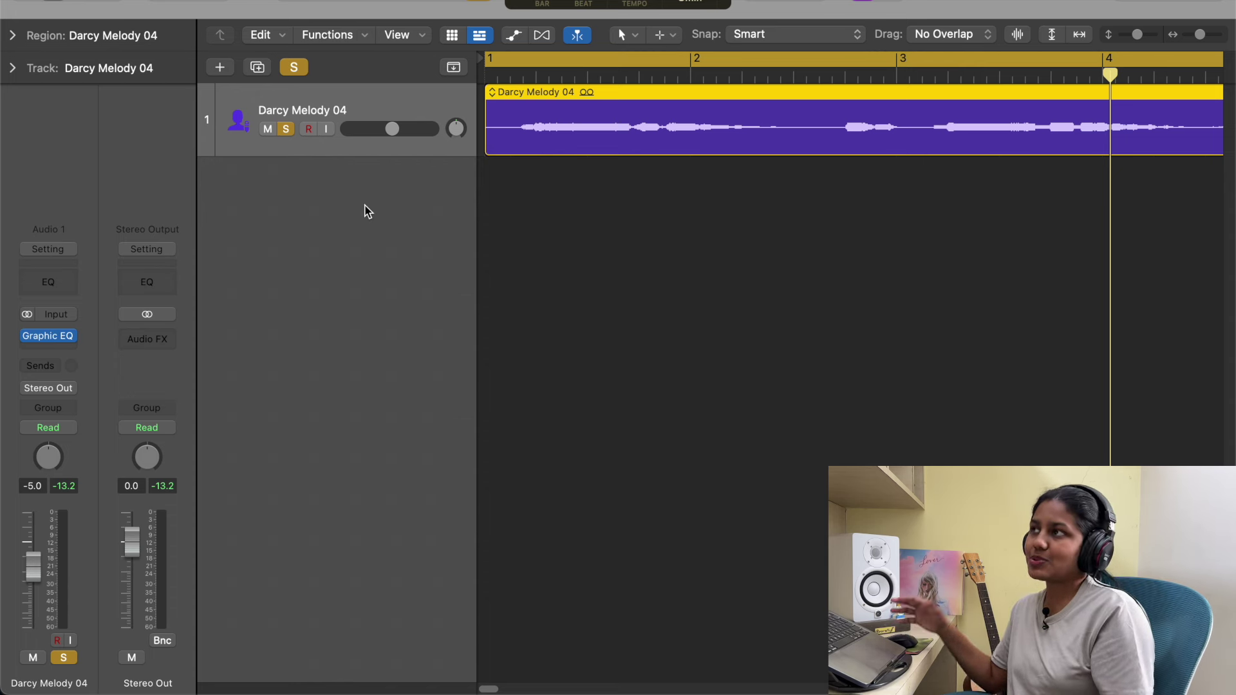